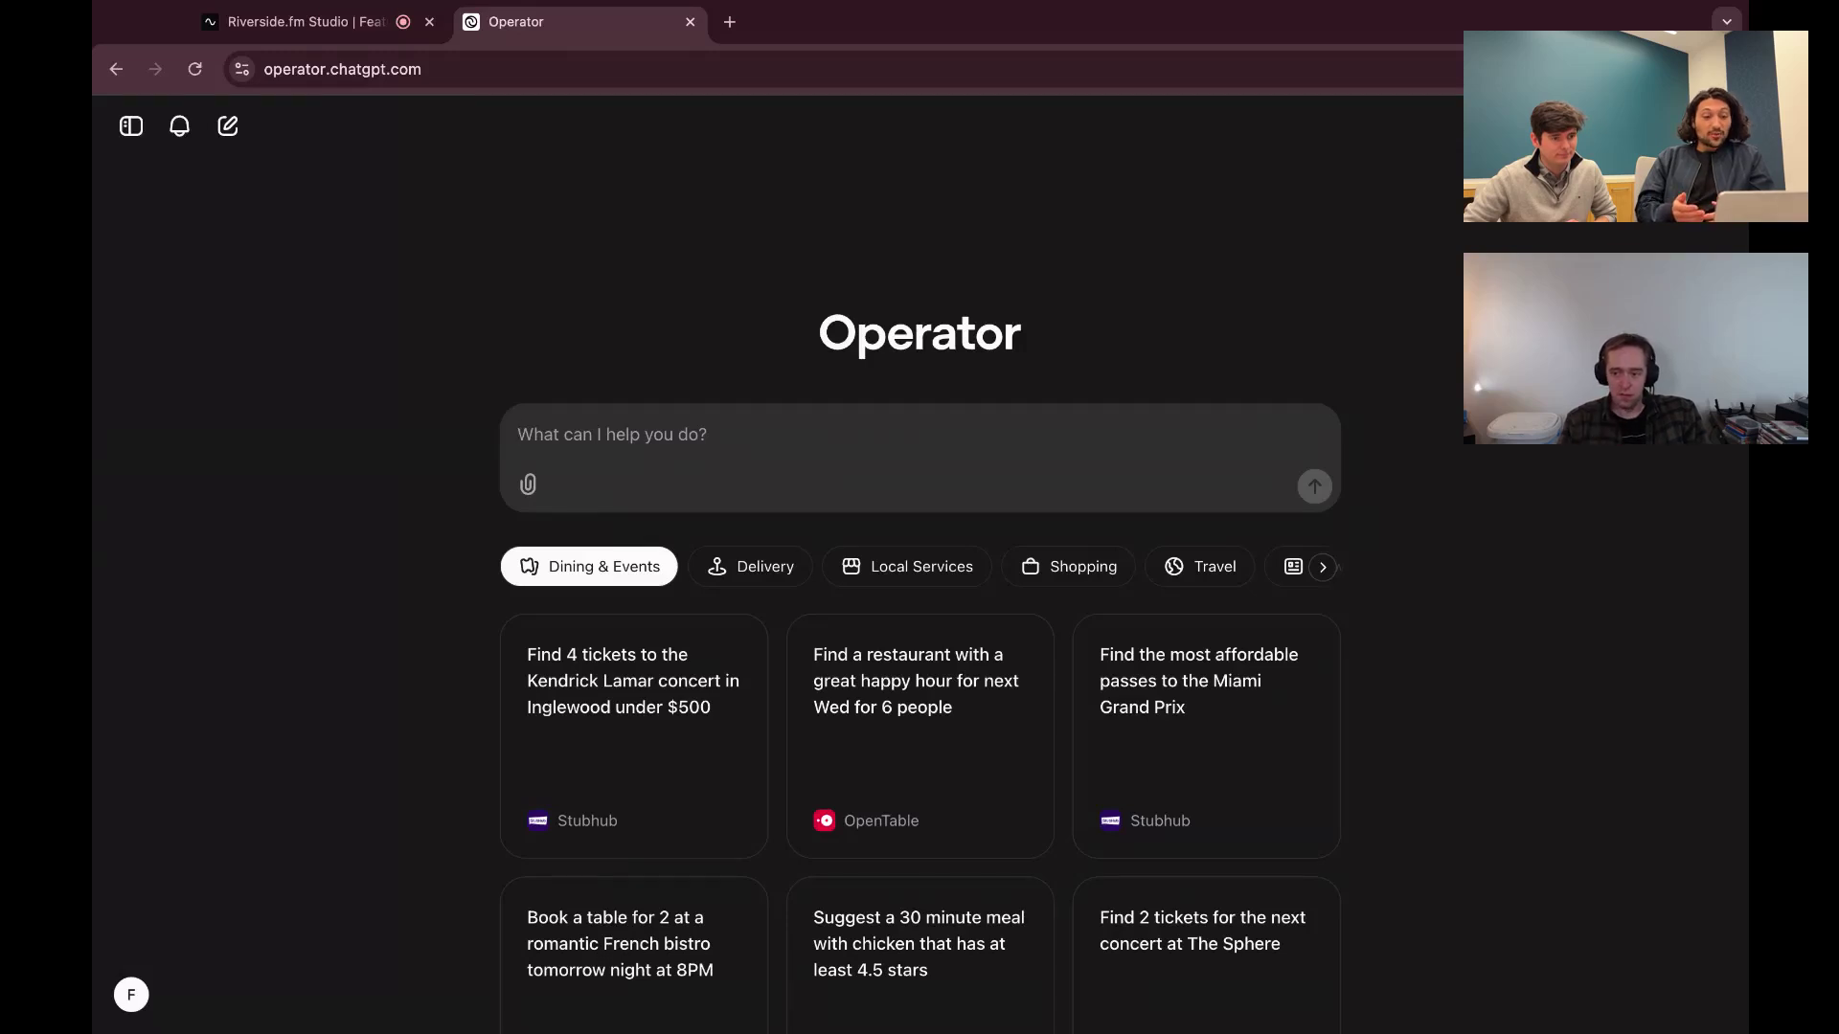
- Submit the request 'find the most starred github repository' to Operator
{"action": "type", "text": "fi"}
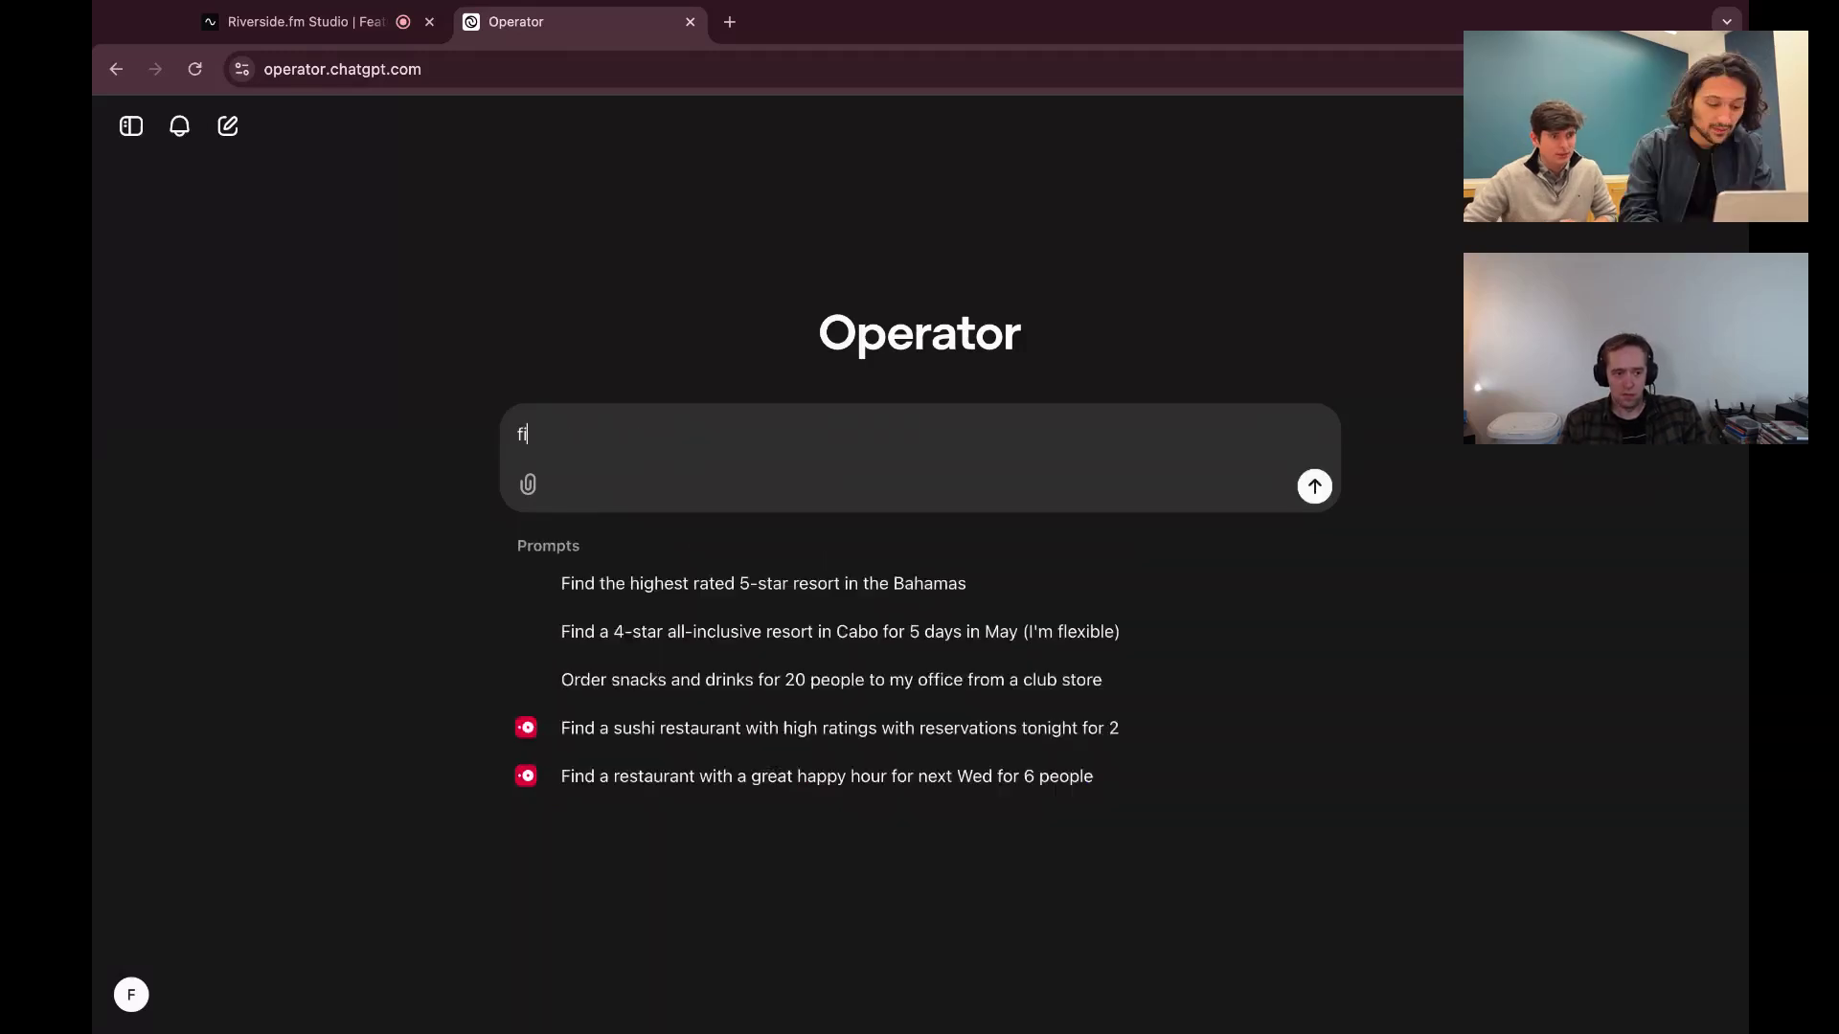
{"action": "type", "text": "nd the most "}
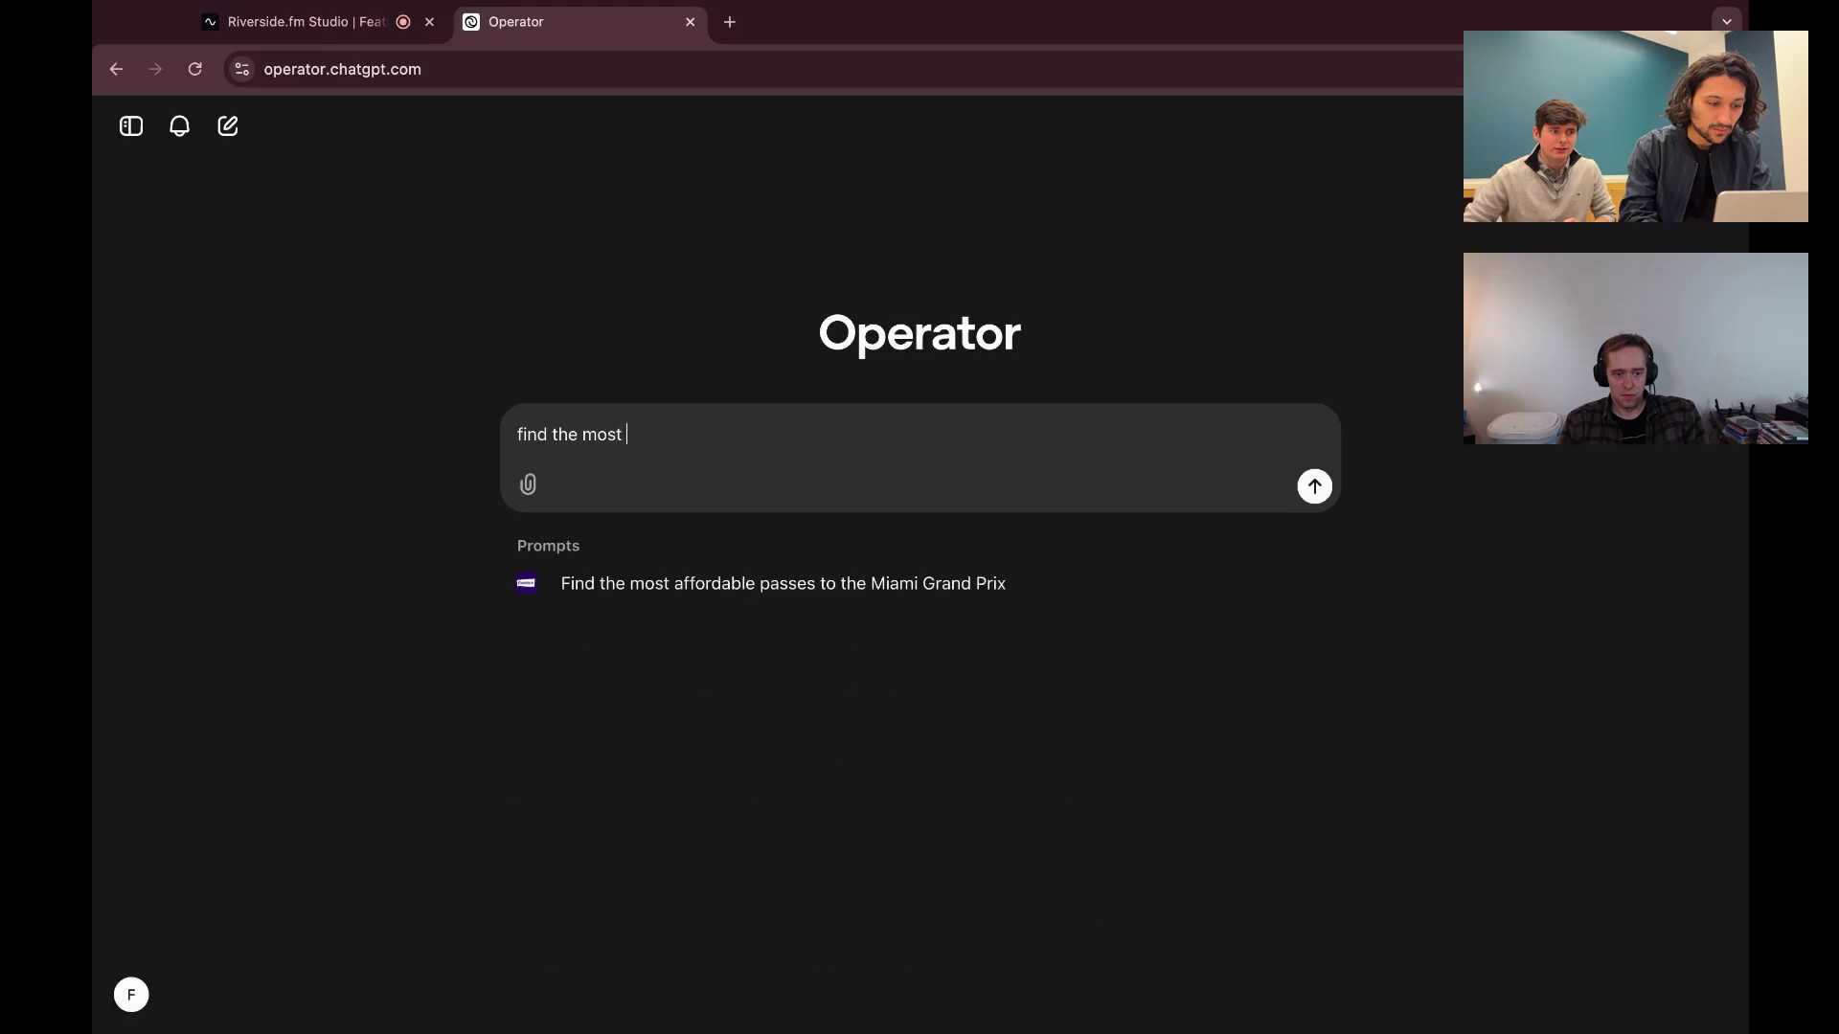
{"action": "type", "text": "starred github repository"}
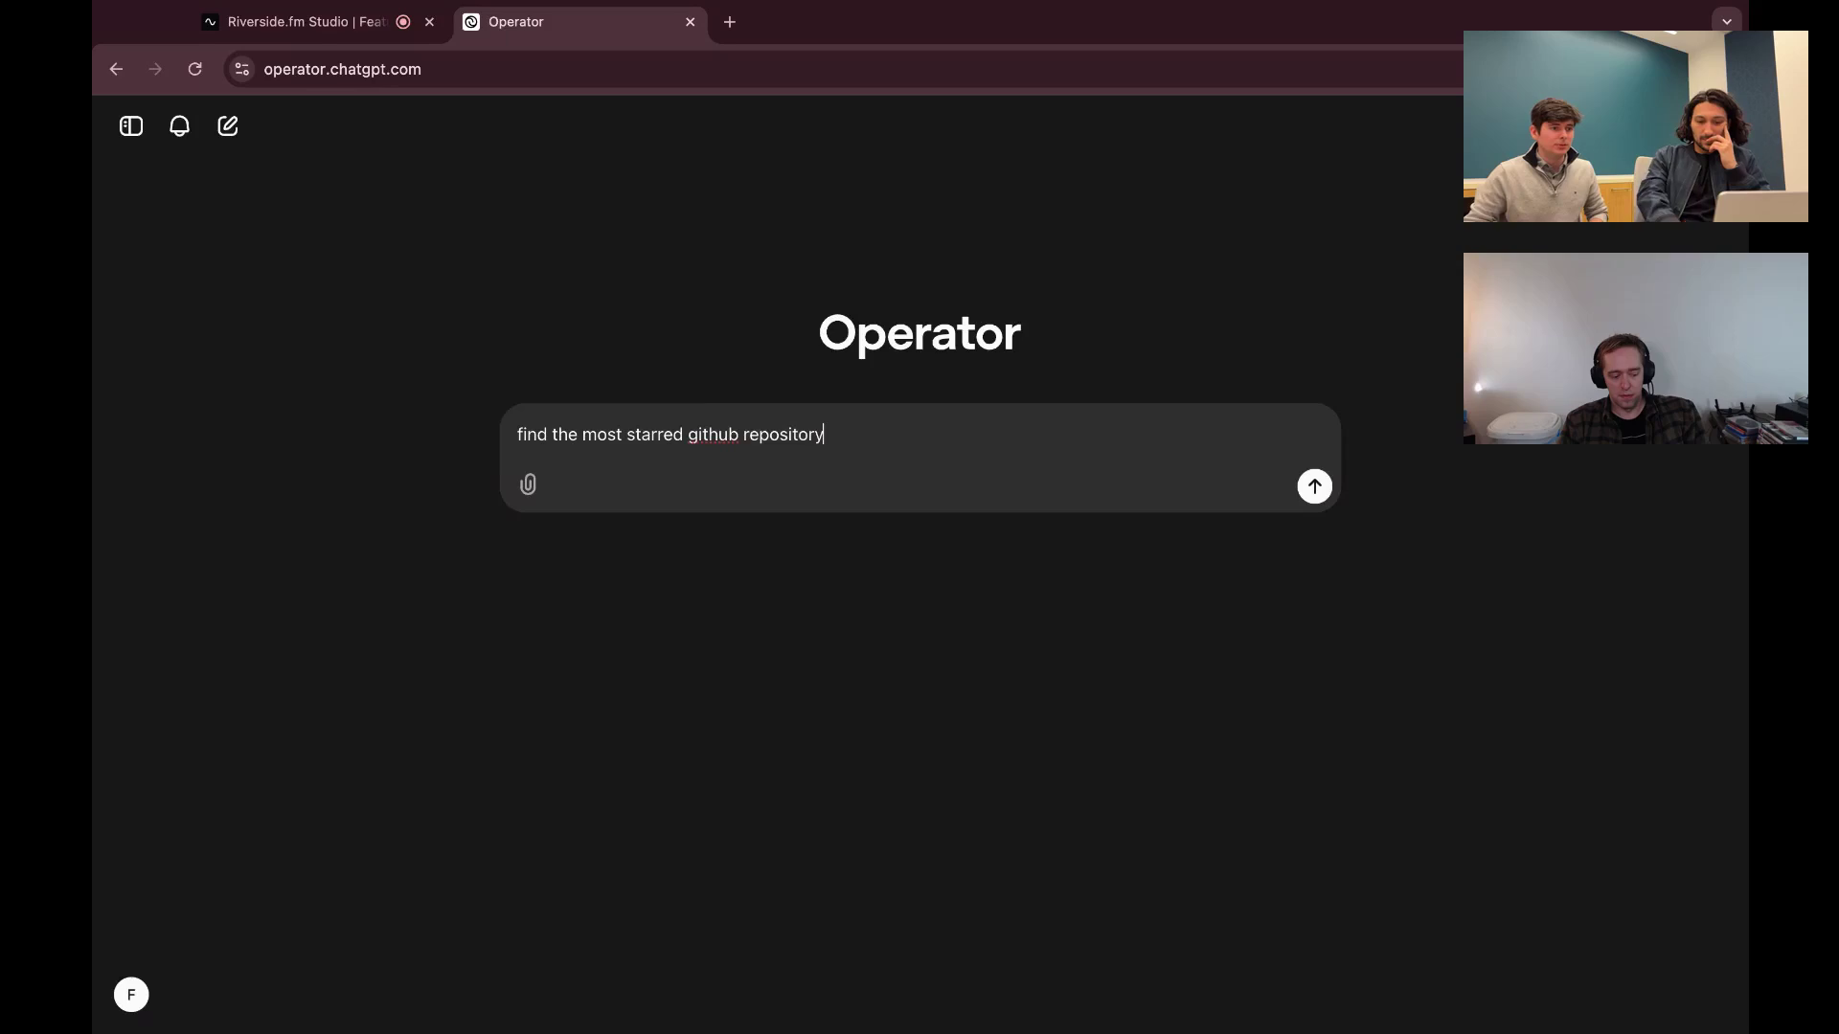
{"action": "key", "text": "Return"}
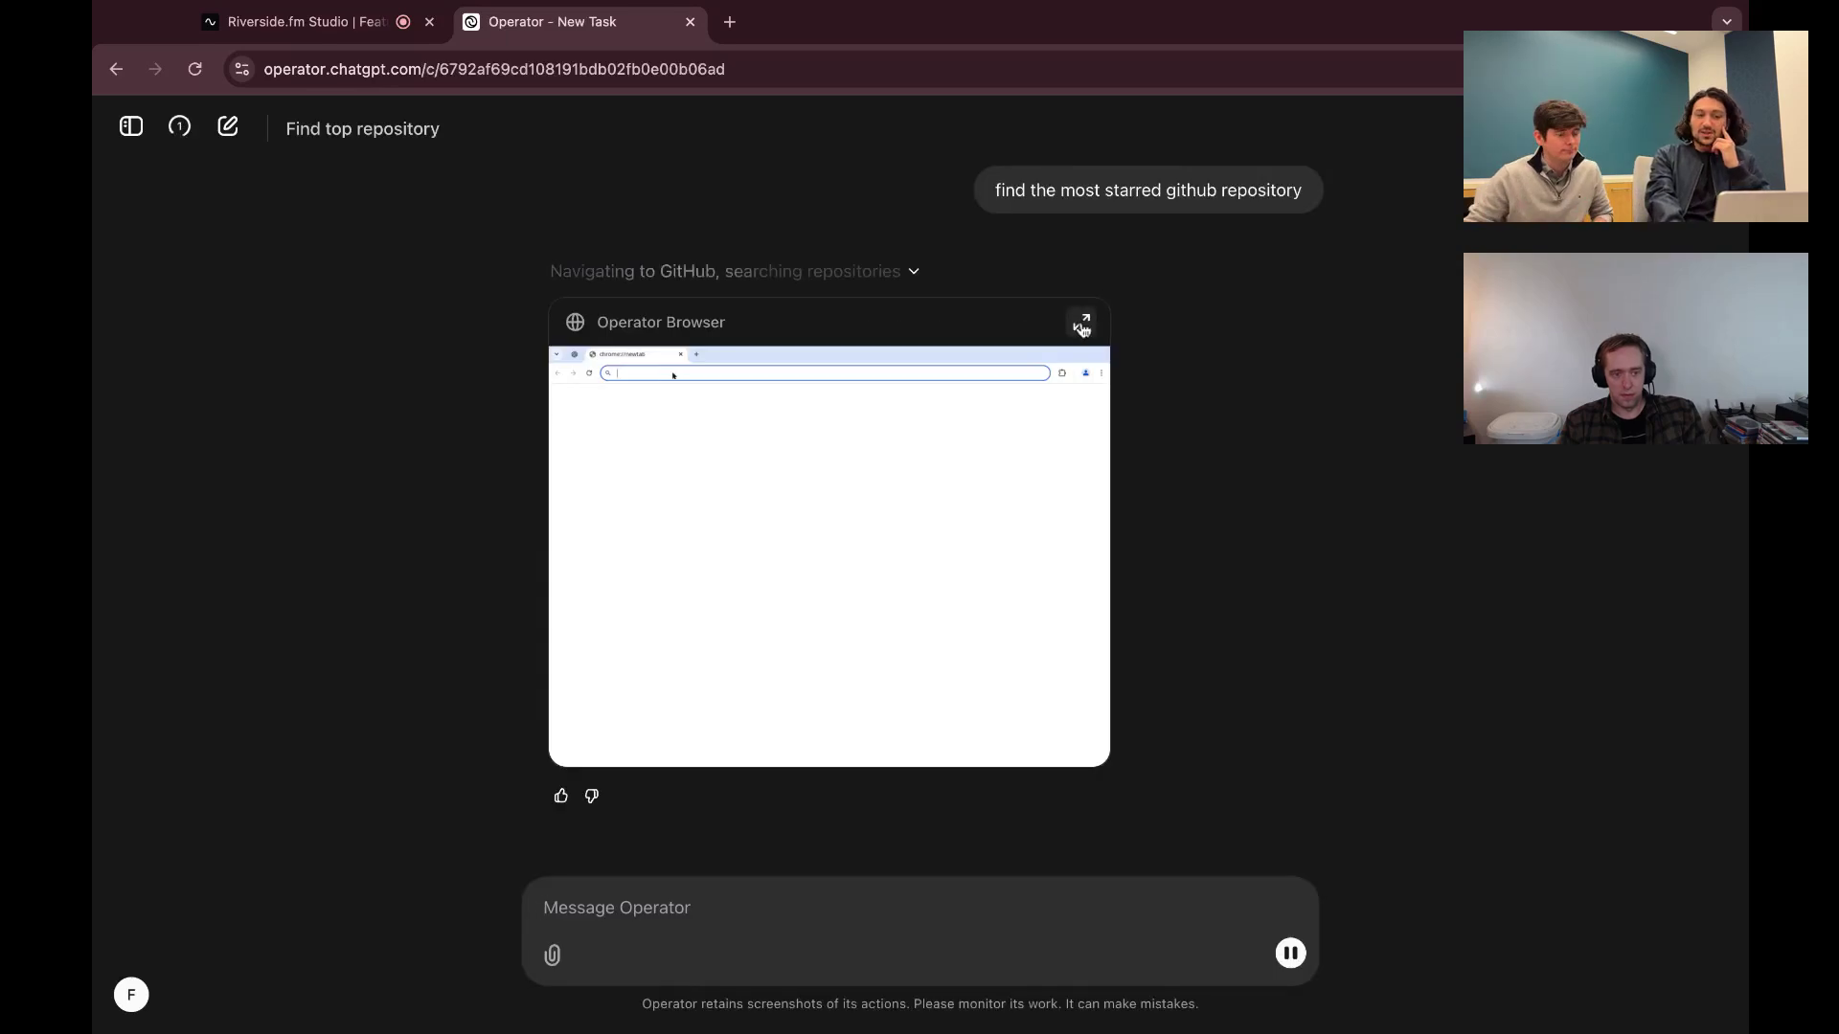
- Enlarge the agent's live browser view as it browses GitHub Trending
{"action": "left_click", "coordinate": [1080, 321]}
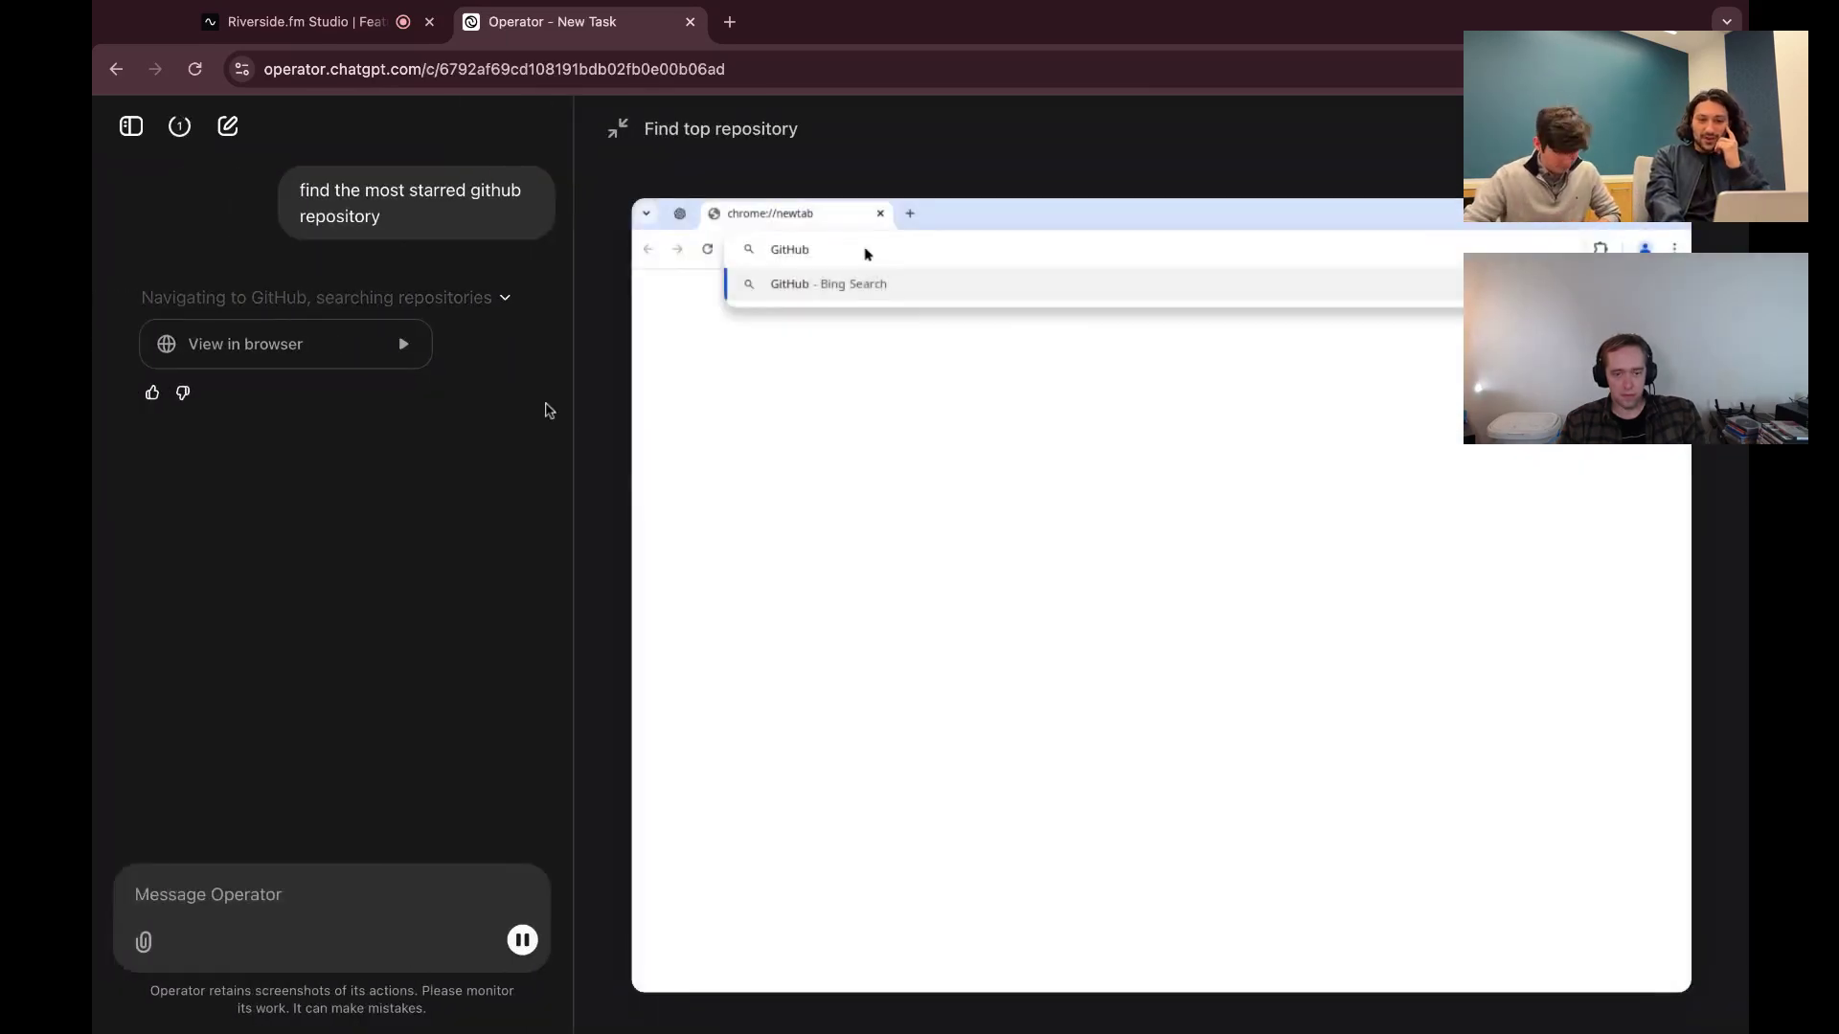
{"action": "mouse_move", "coordinate": [1169, 521]}
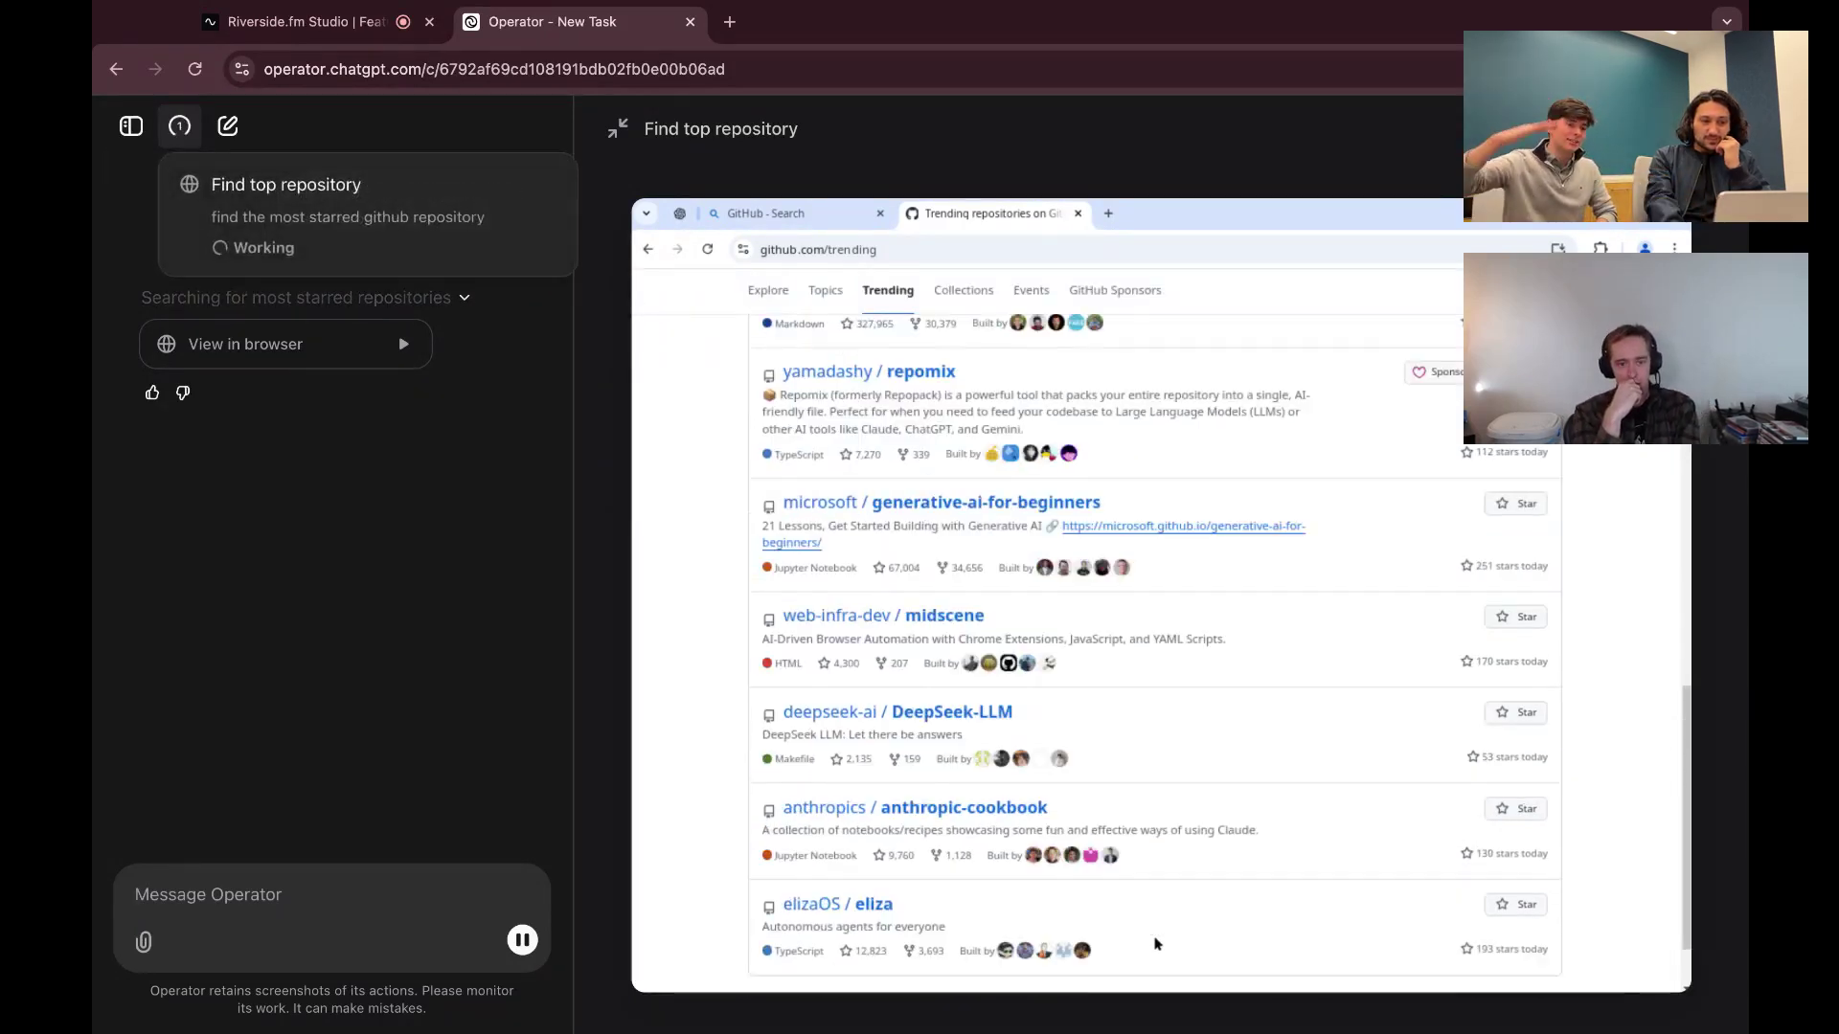
- Show the agent's progress steps while it finds freeCodeCamp with over 409,000 stars
{"action": "left_click", "coordinate": [467, 300]}
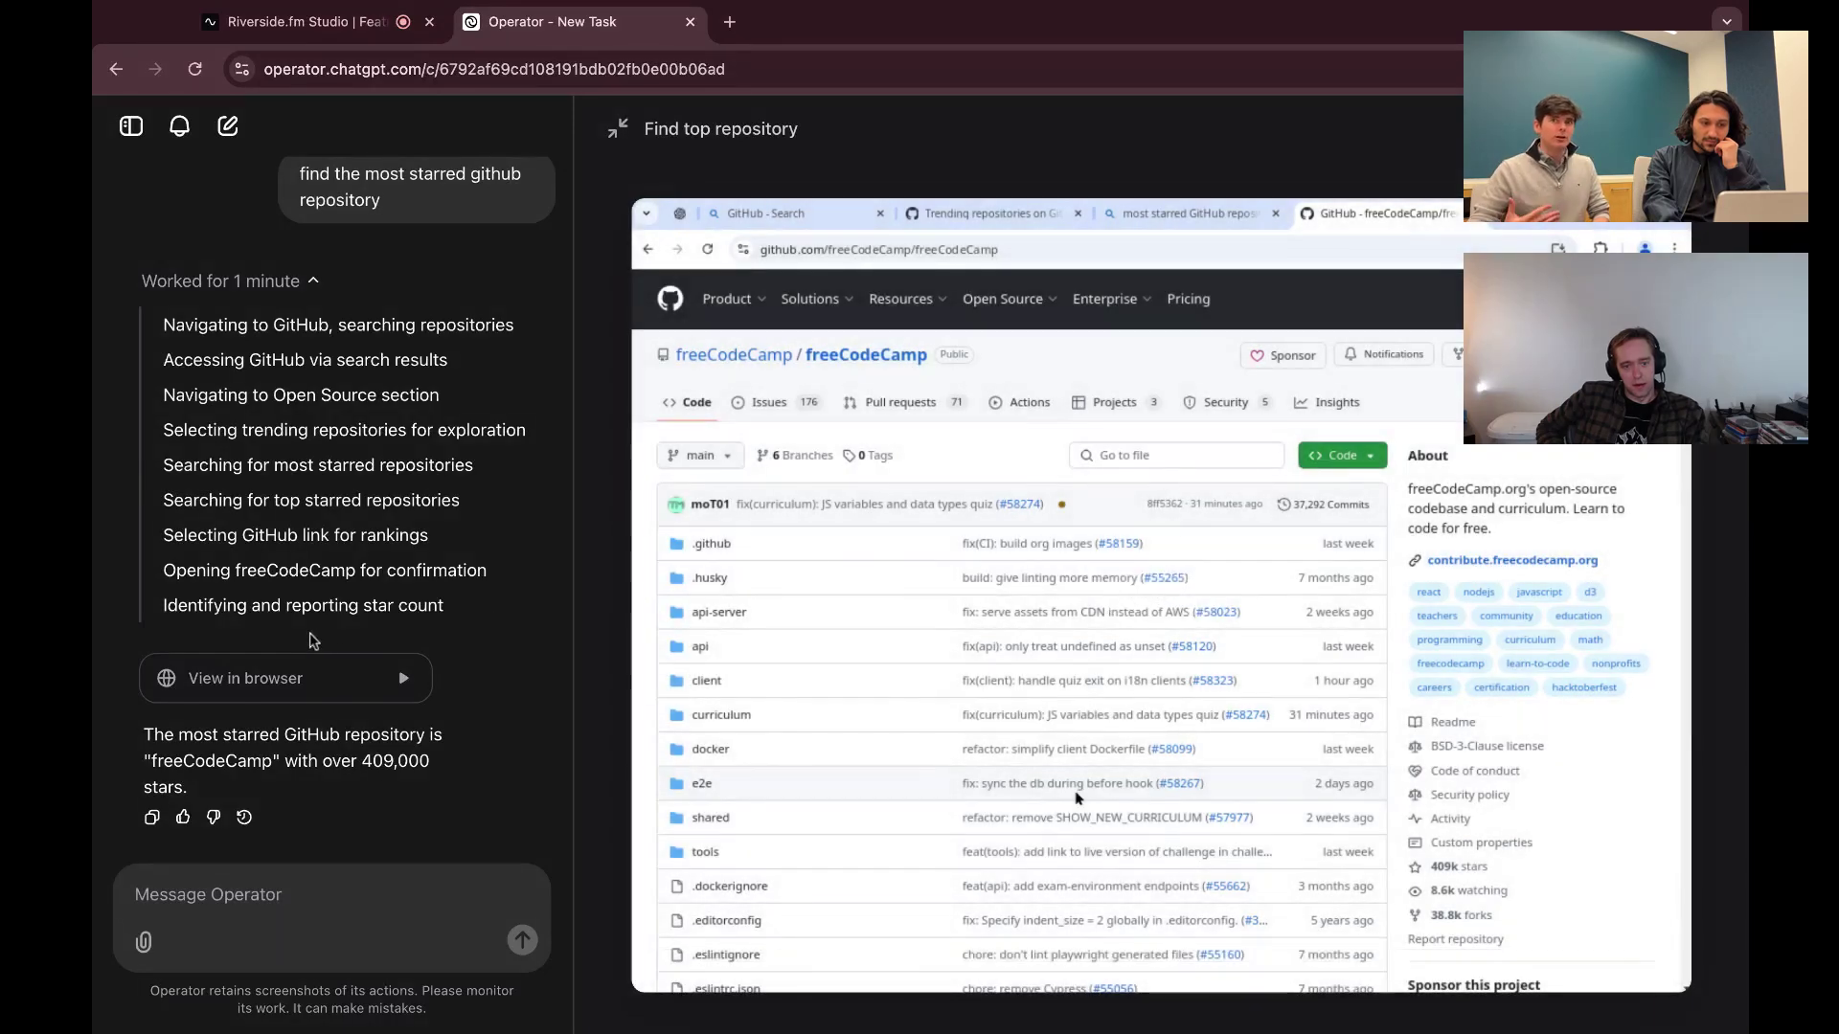
{"action": "scroll", "coordinate": [407, 627], "scroll_direction": "up", "scroll_amount": 1}
{"action": "scroll", "coordinate": [479, 618], "scroll_direction": "down", "scroll_amount": 1}
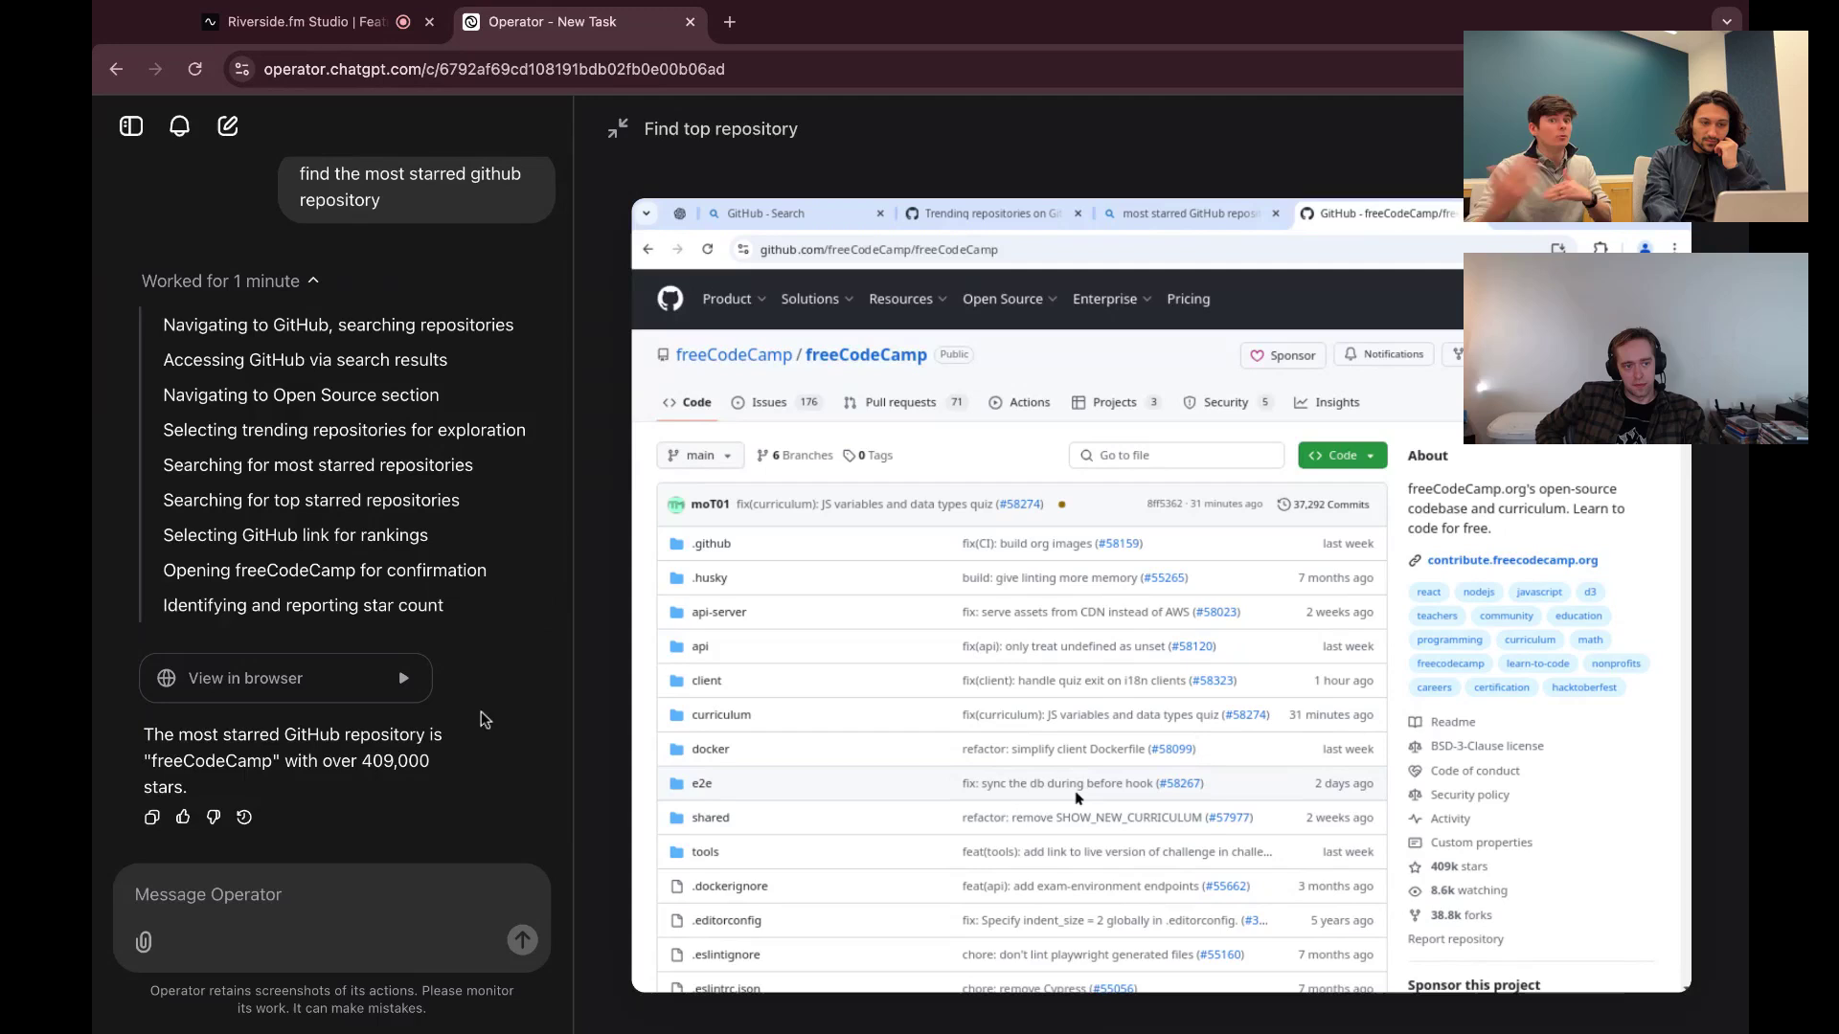
{"action": "mouse_move", "coordinate": [704, 652]}
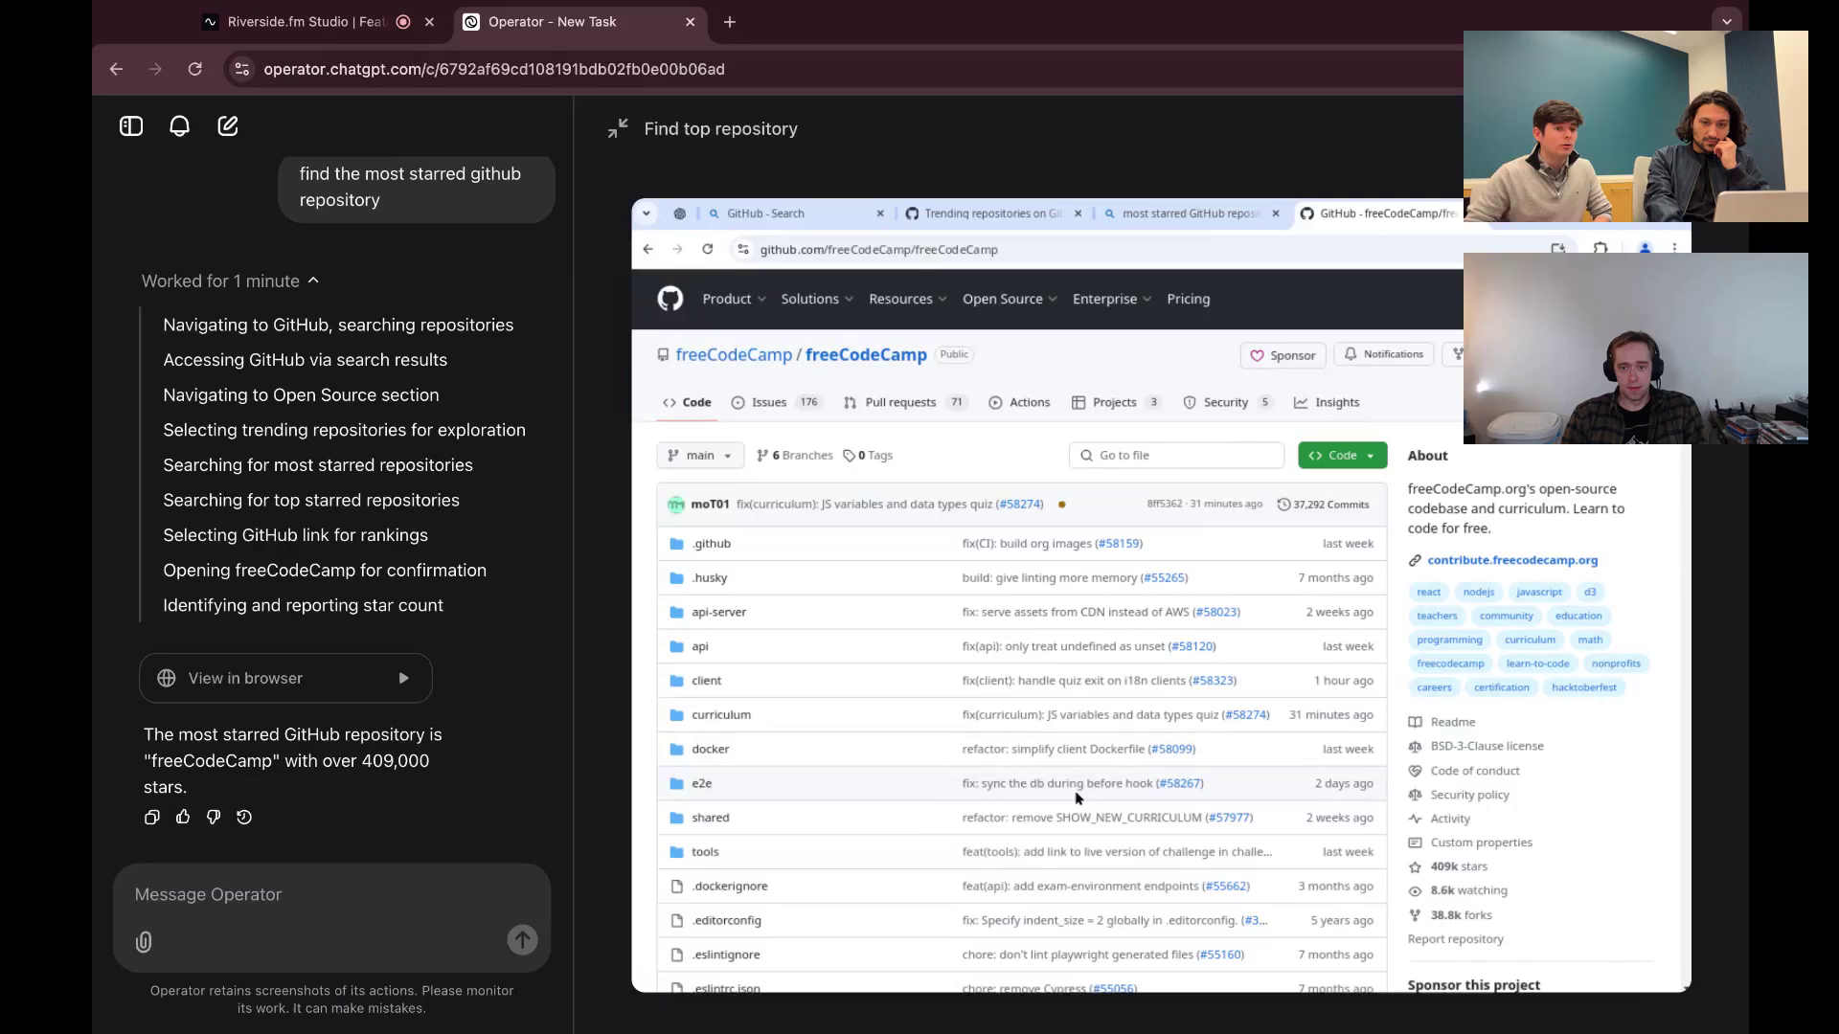
- Bring up the Save task dialog and dismiss it without saving
{"action": "left_click", "coordinate": [1685, 128]}
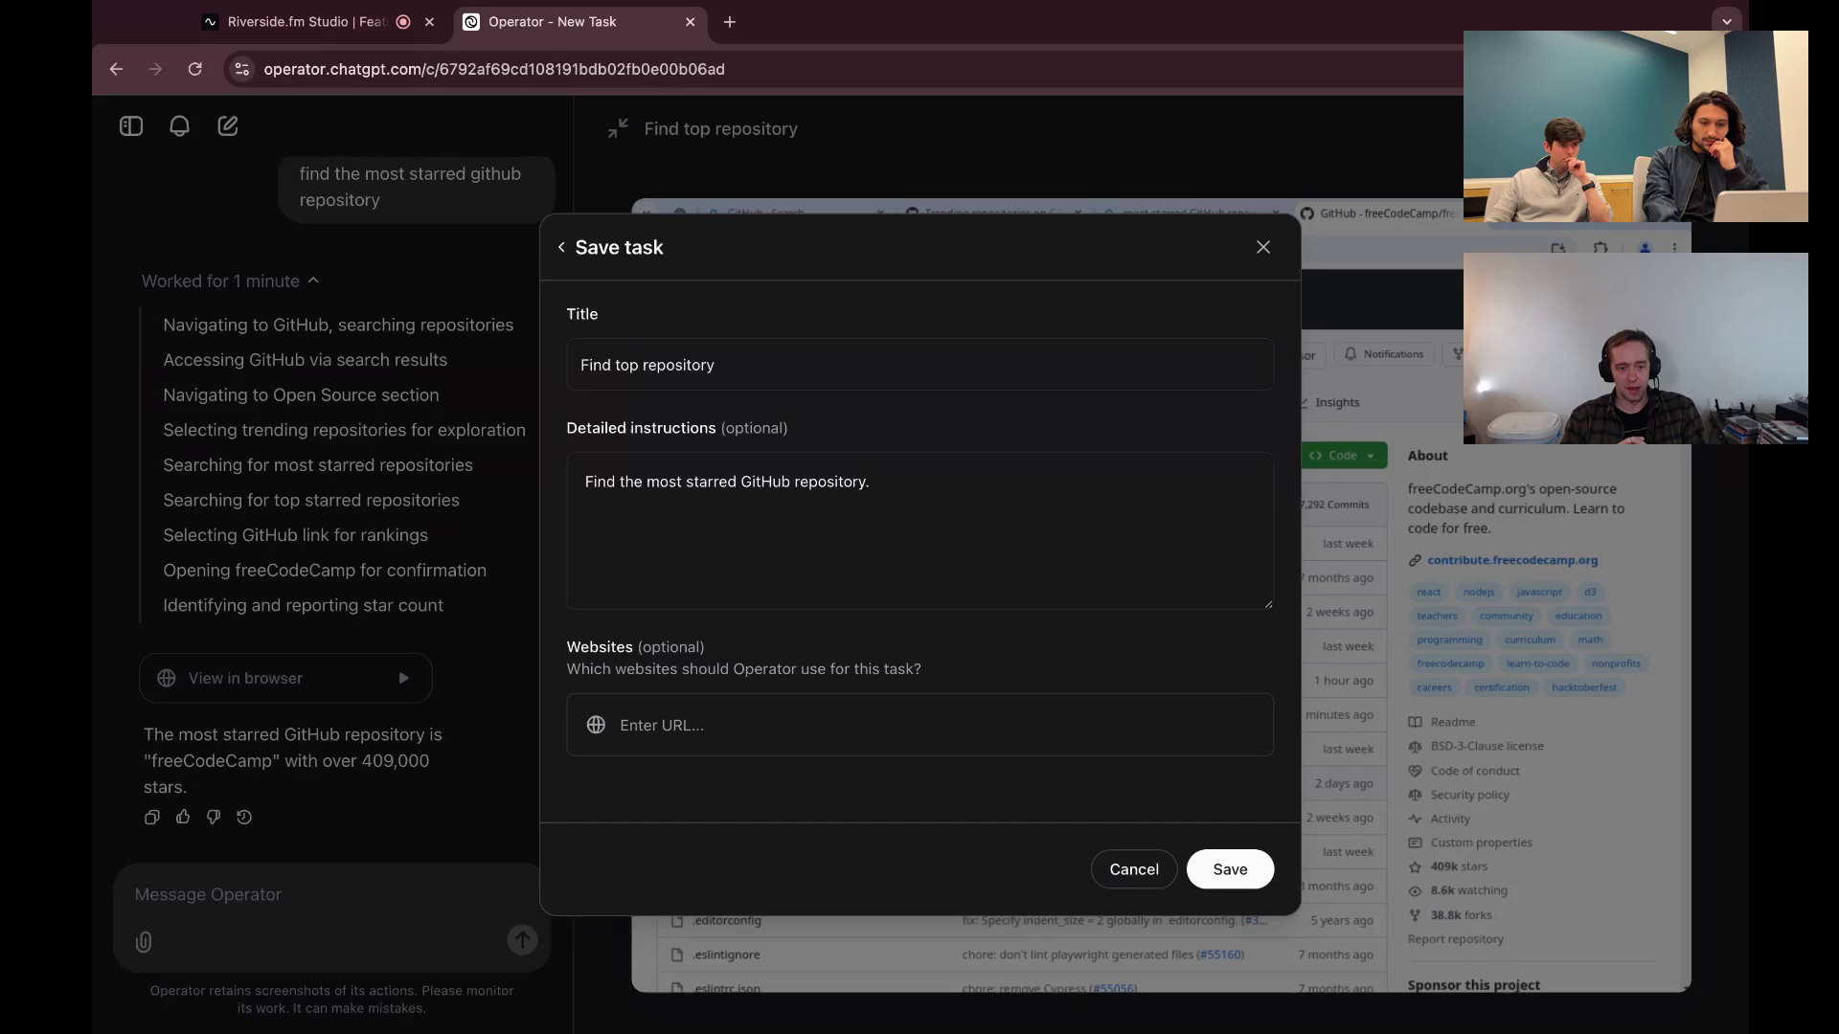
{"action": "left_click", "coordinate": [1264, 247]}
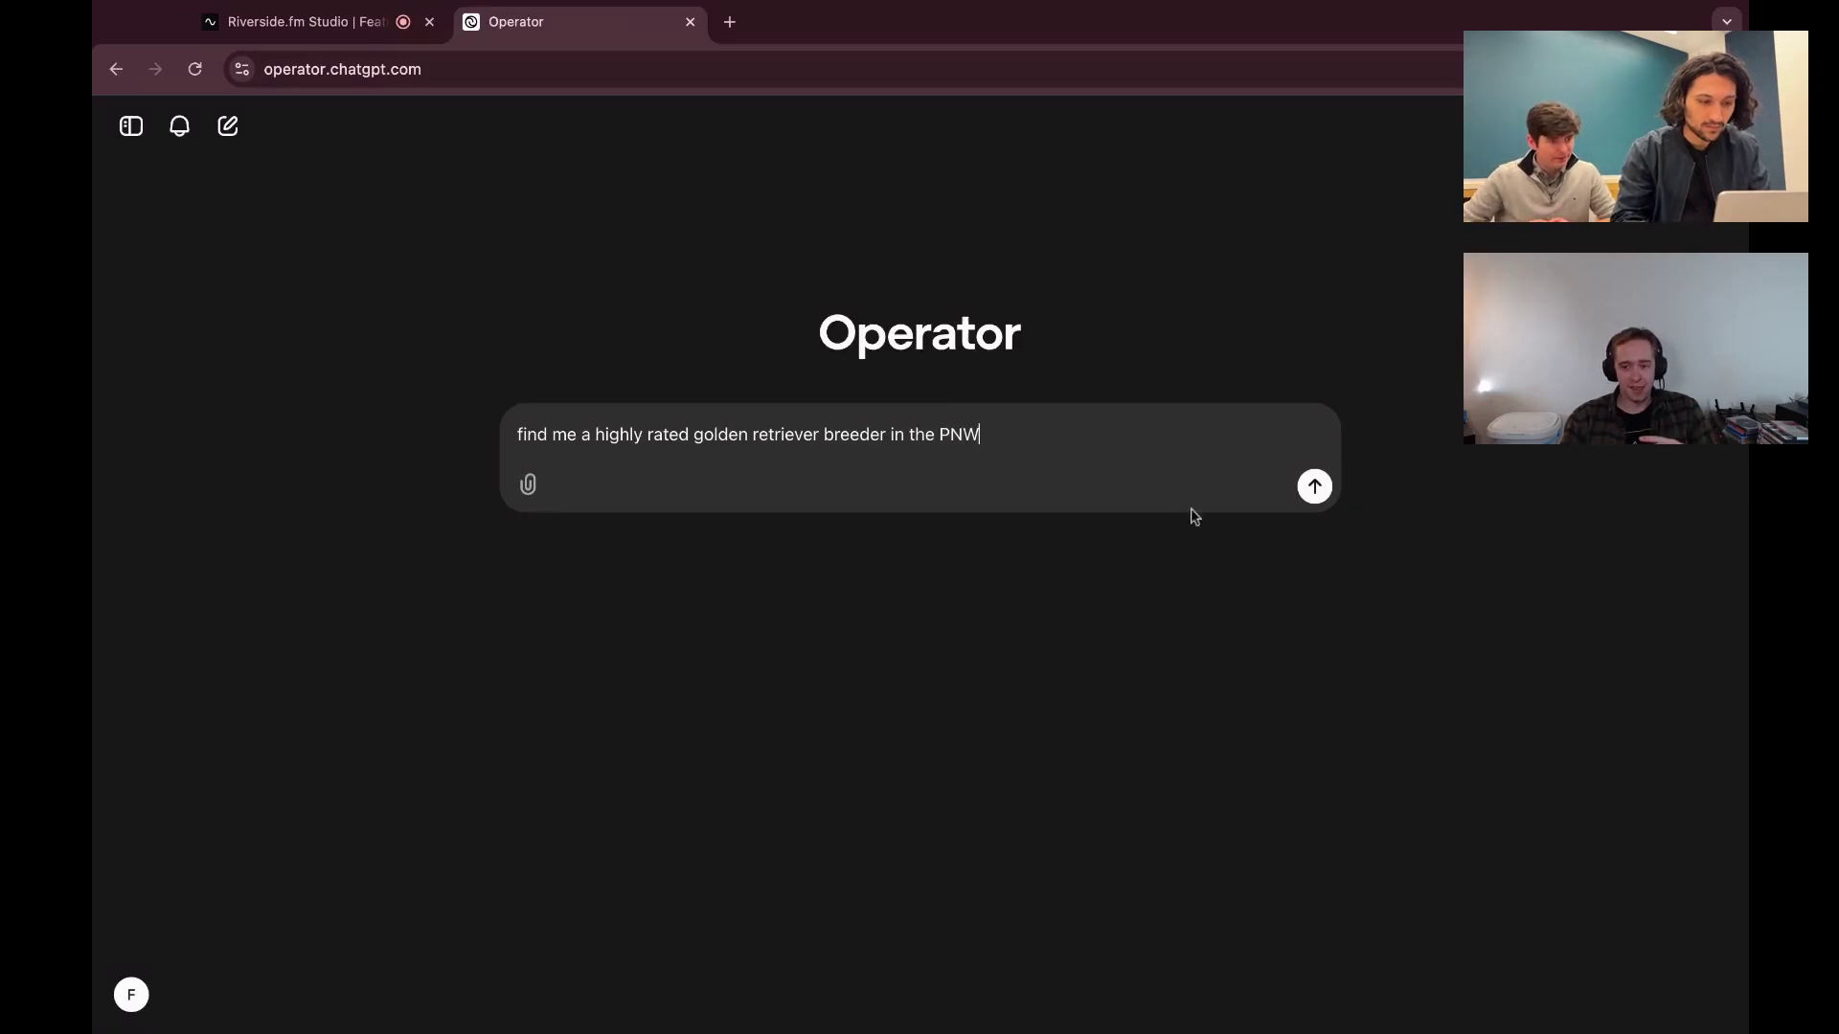
- Send the 'find me a highly rated golden retriever breeder in the PNW' request
{"action": "left_click", "coordinate": [1308, 493]}
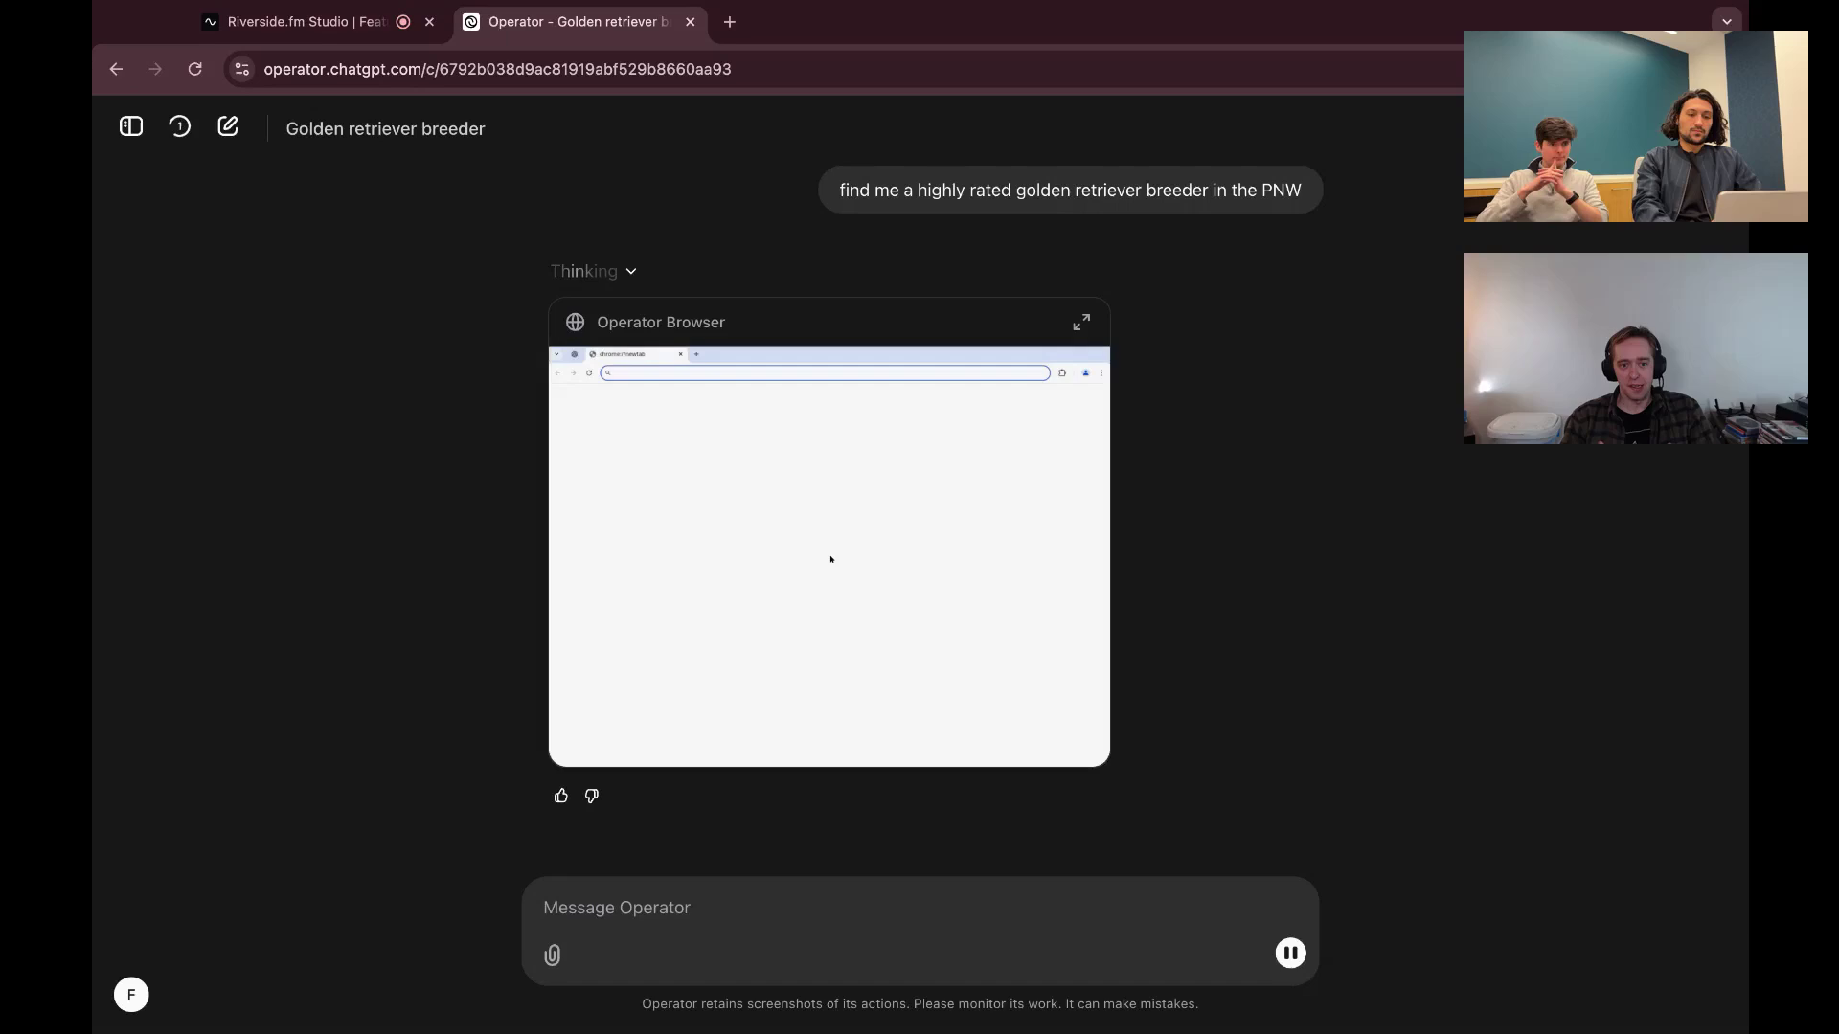
- Enlarge the agent's live browser and scroll the chat as the JSFiddle calculator task runs
{"action": "left_click", "coordinate": [1082, 323]}
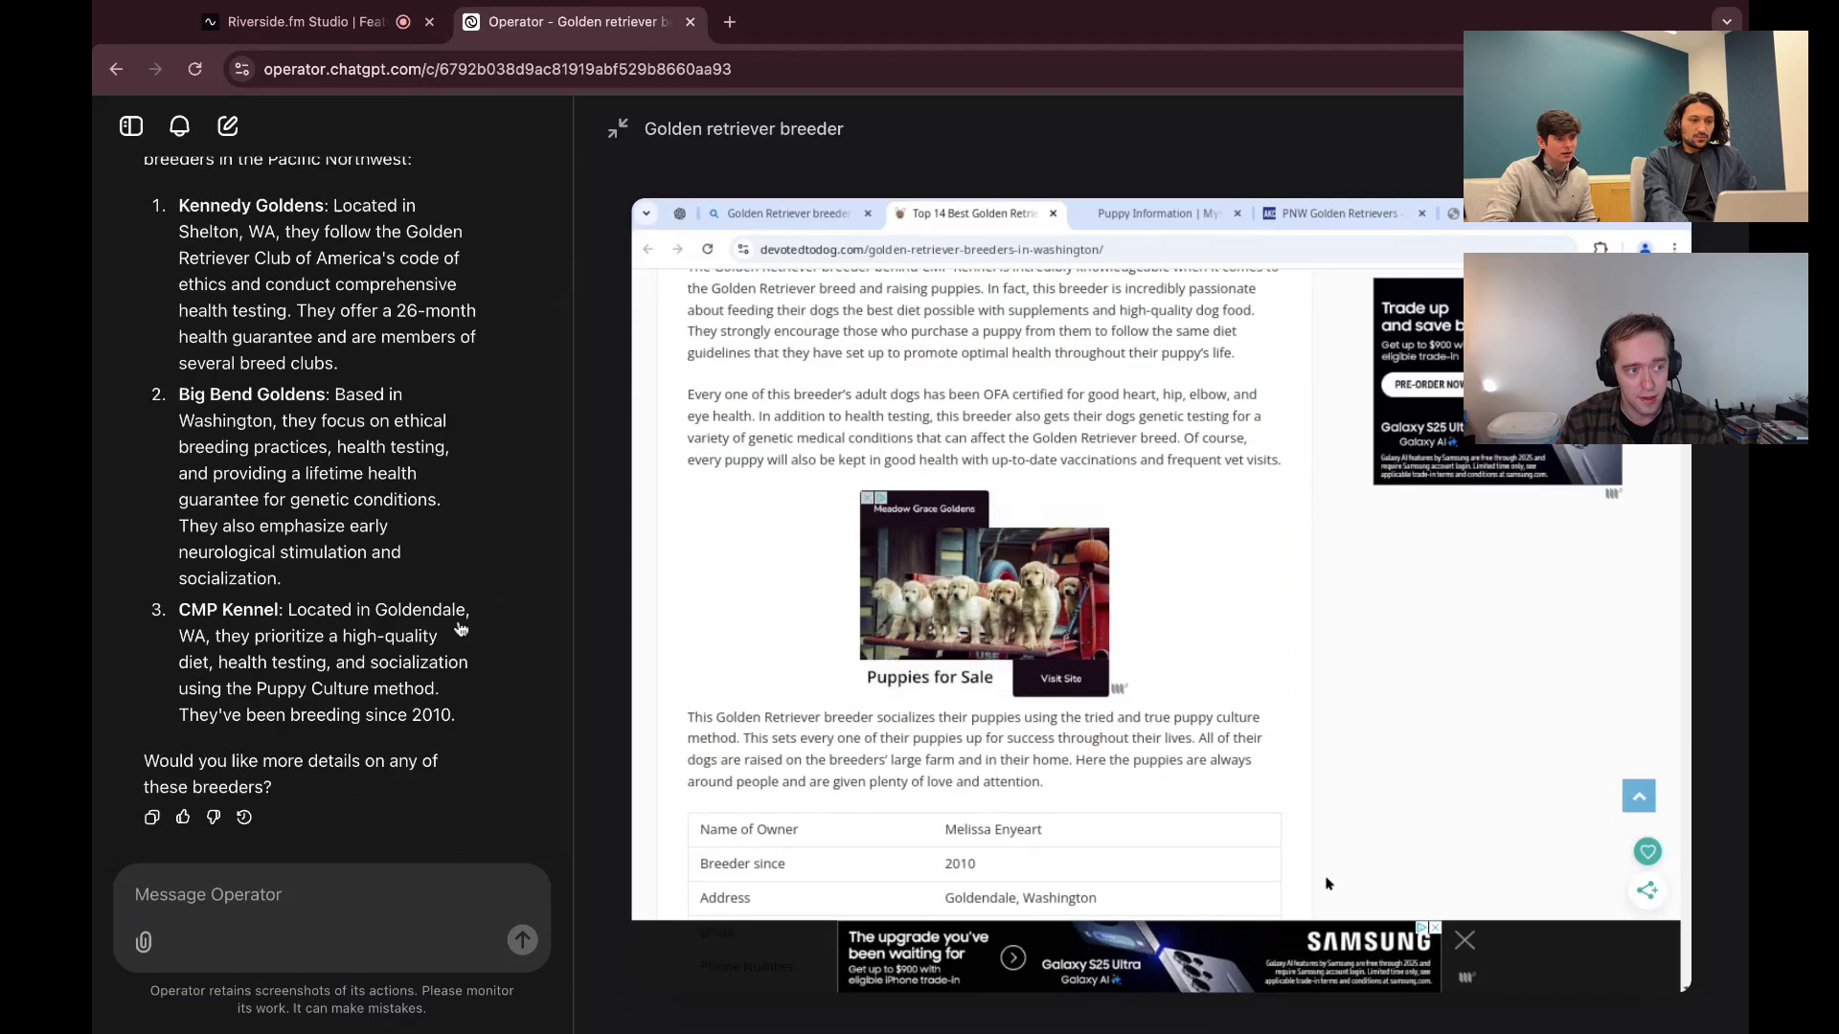
{"action": "scroll", "coordinate": [461, 628], "scroll_direction": "up", "scroll_amount": 1}
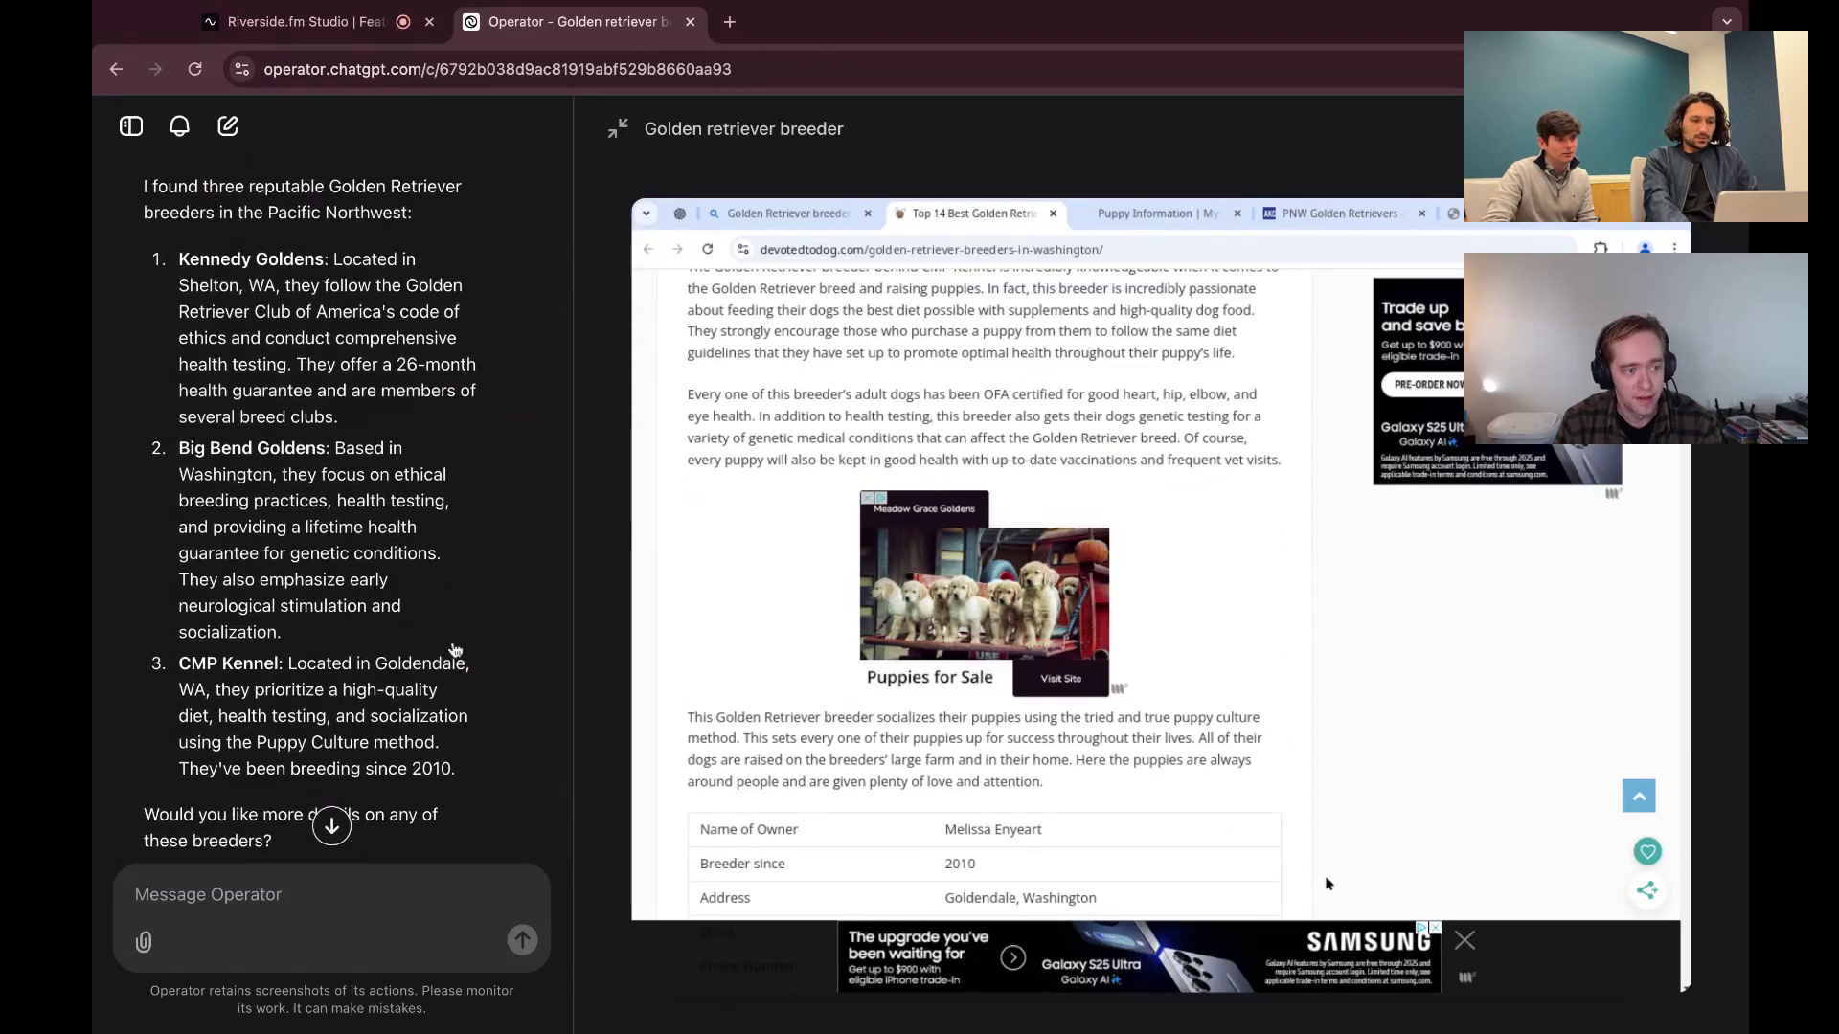
{"action": "scroll", "coordinate": [367, 693], "scroll_direction": "down", "scroll_amount": 1}
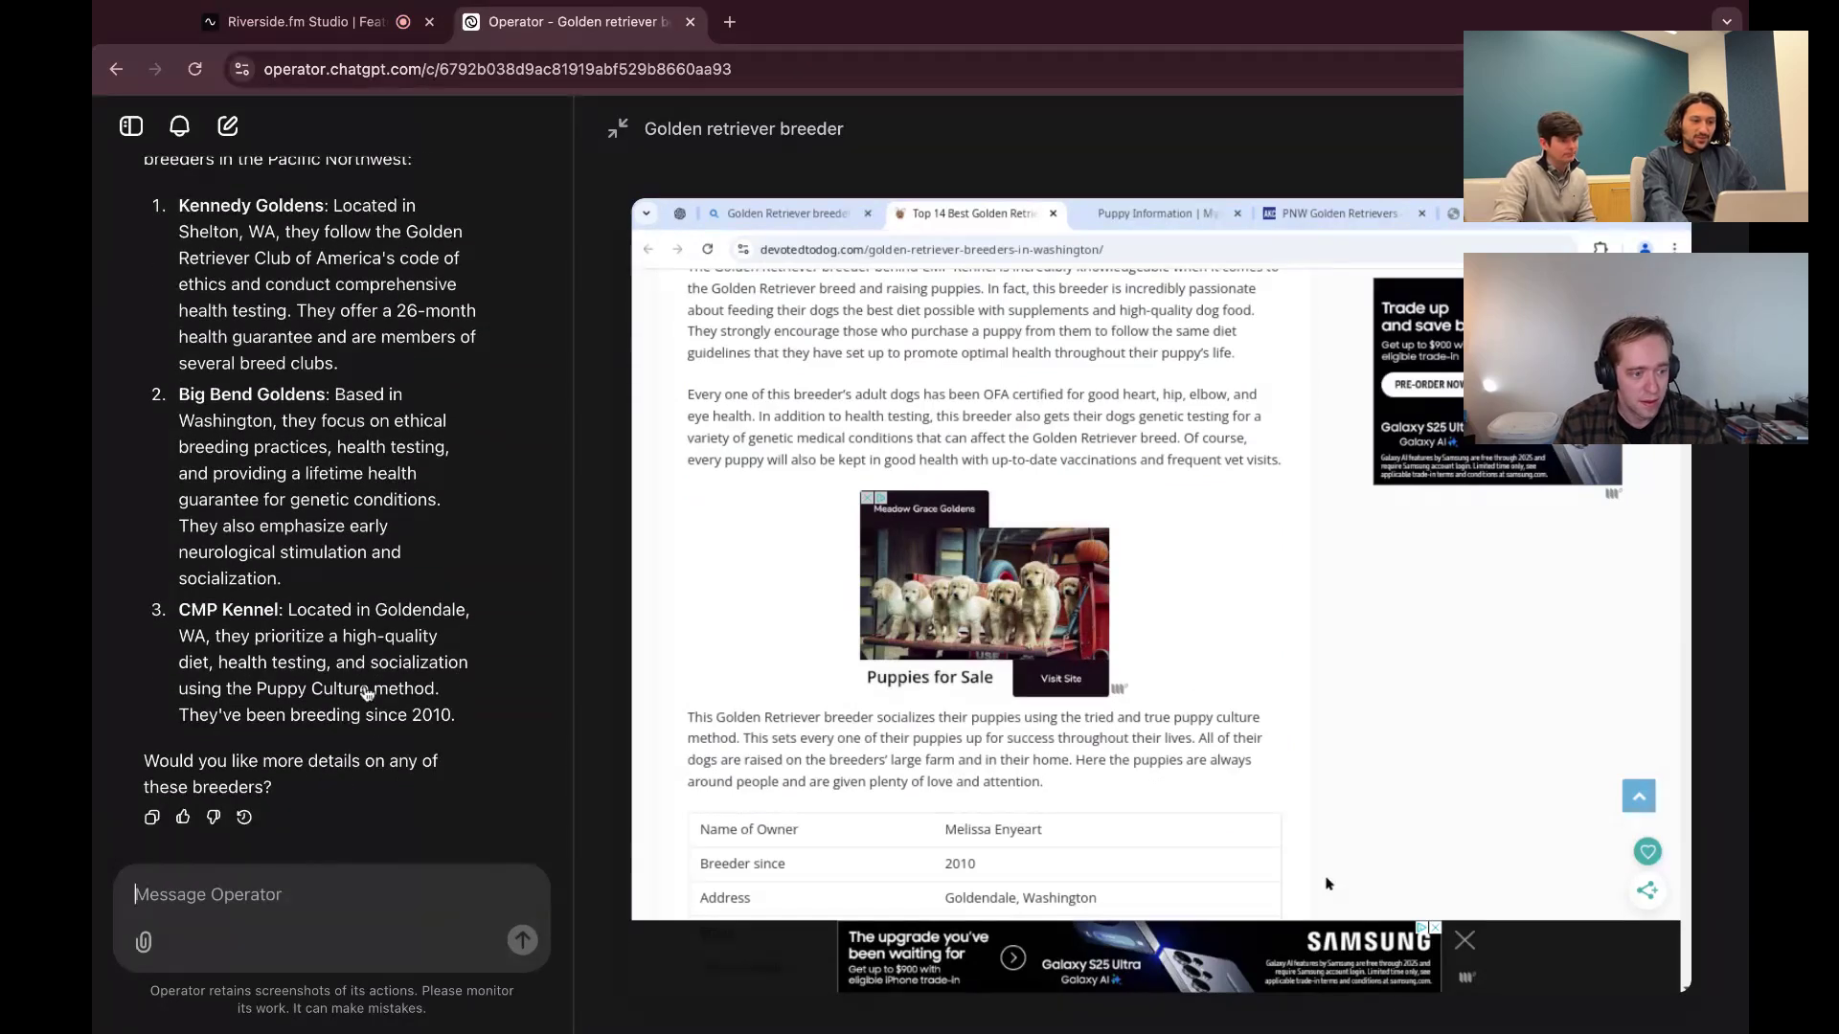
{"action": "scroll", "coordinate": [366, 694], "scroll_direction": "up", "scroll_amount": 2}
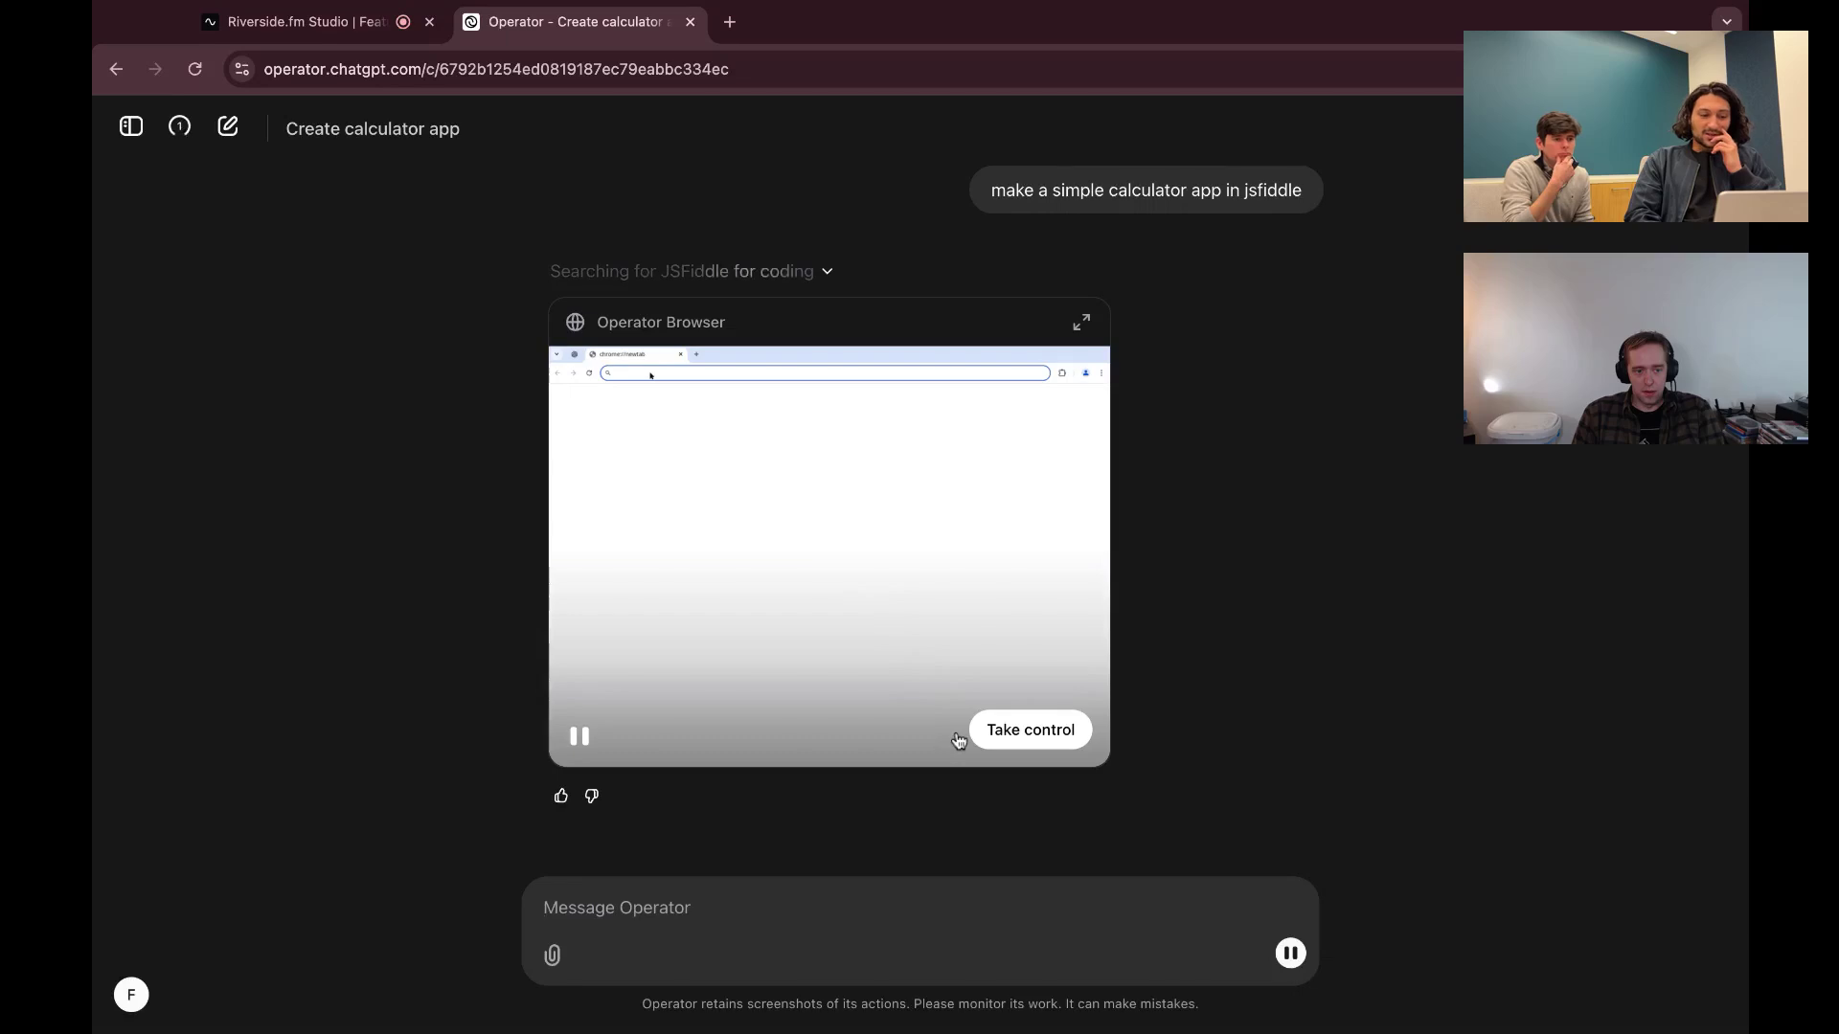
- Take control, focus the HTML pane, and reply 'yes' to approve writing the calculator code
{"action": "left_click", "coordinate": [1016, 733]}
{"action": "left_click", "coordinate": [890, 376]}
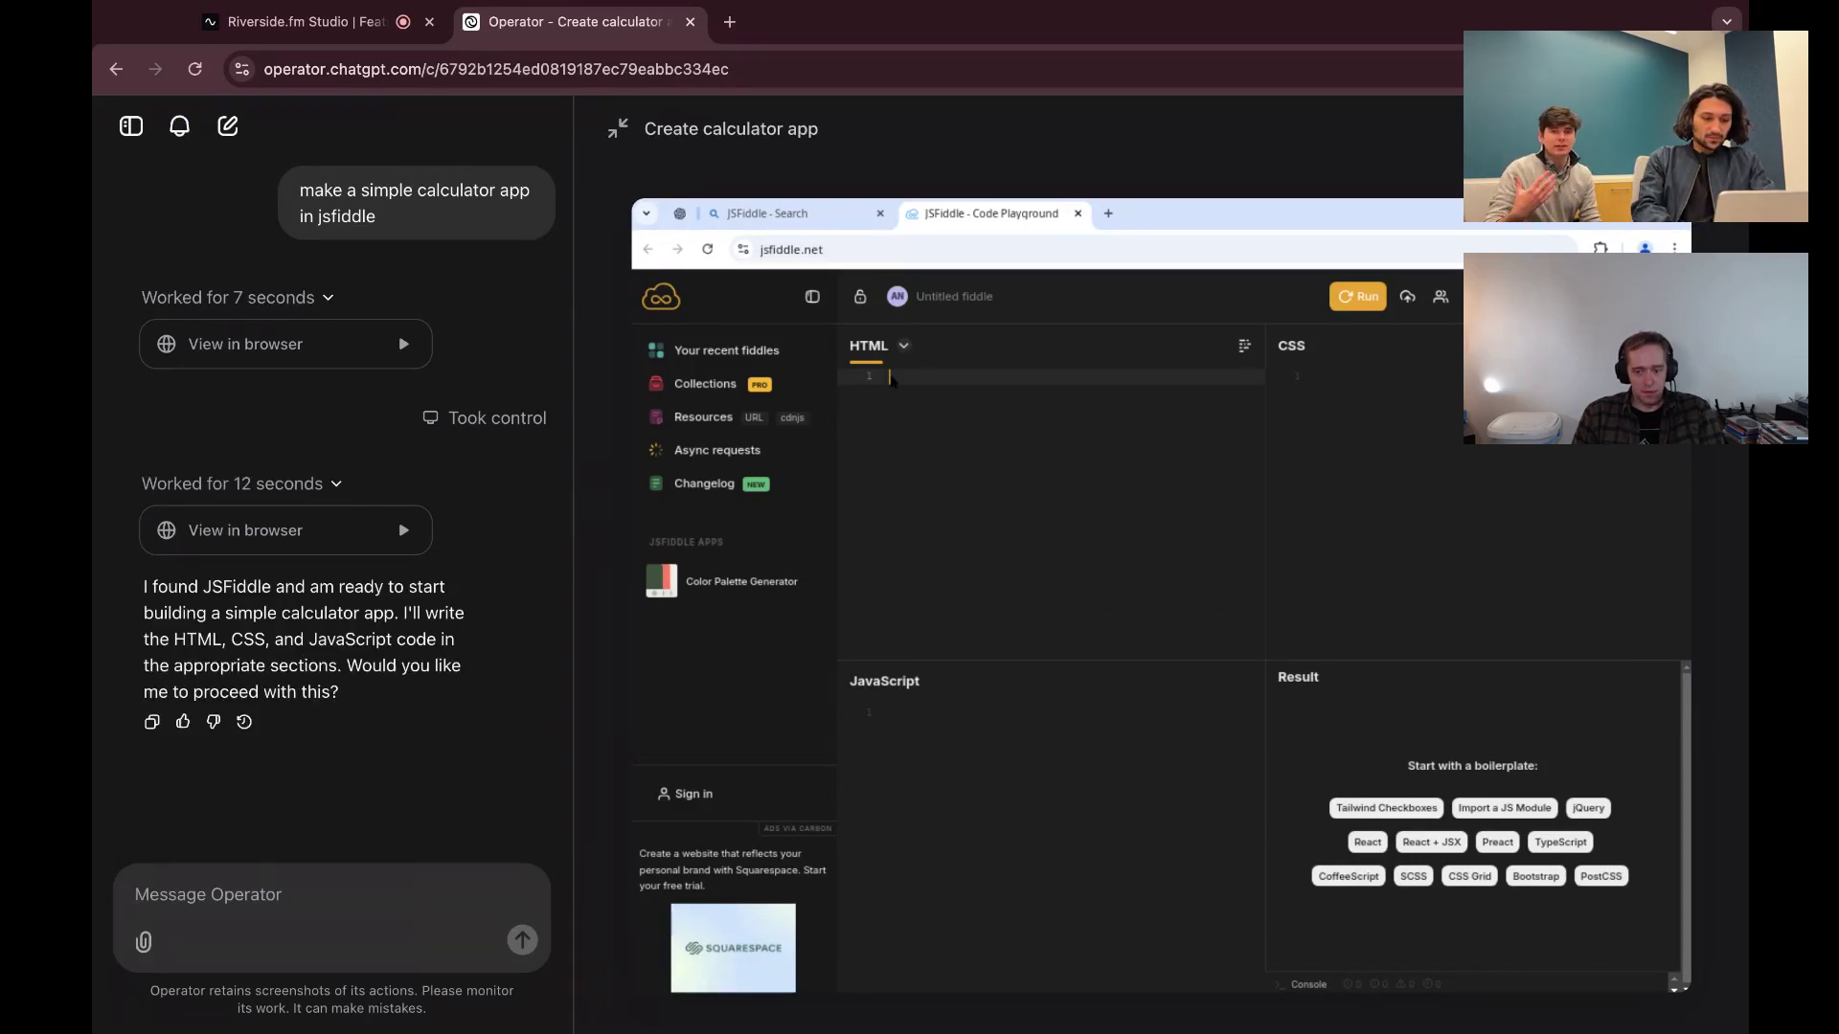
{"action": "type", "text": "yes"}
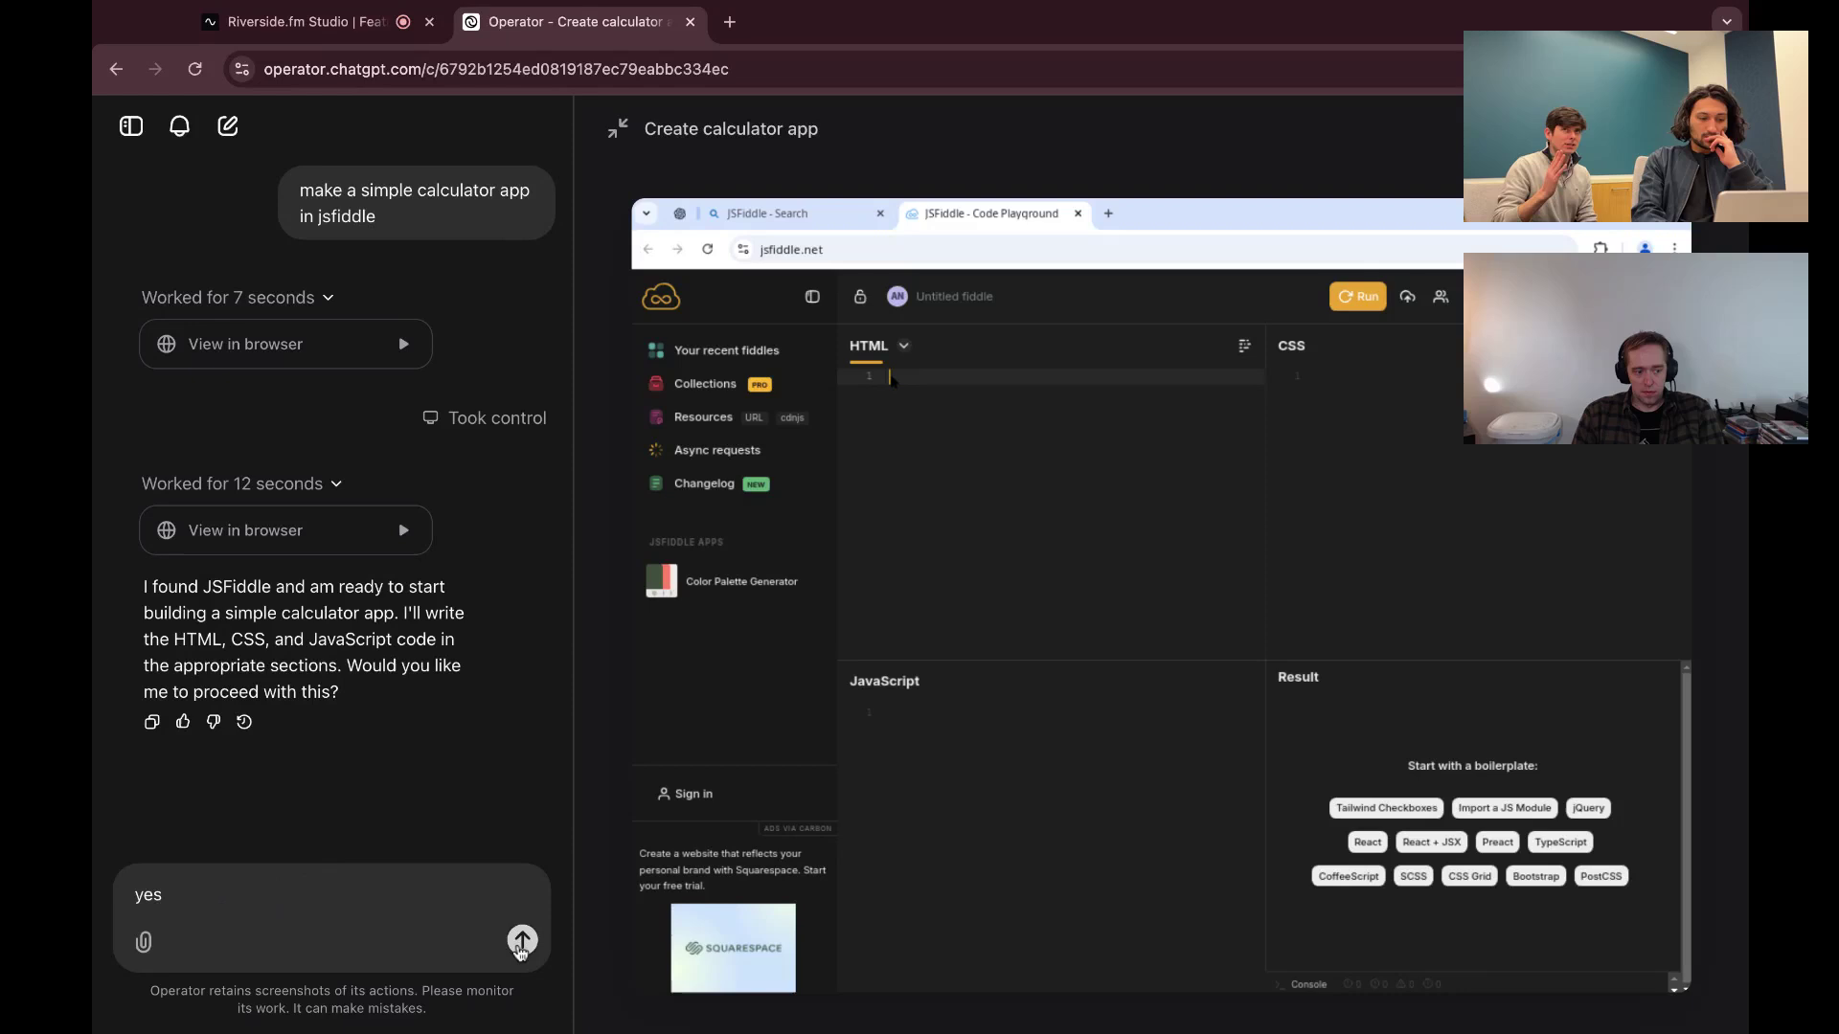
{"action": "left_click", "coordinate": [522, 943]}
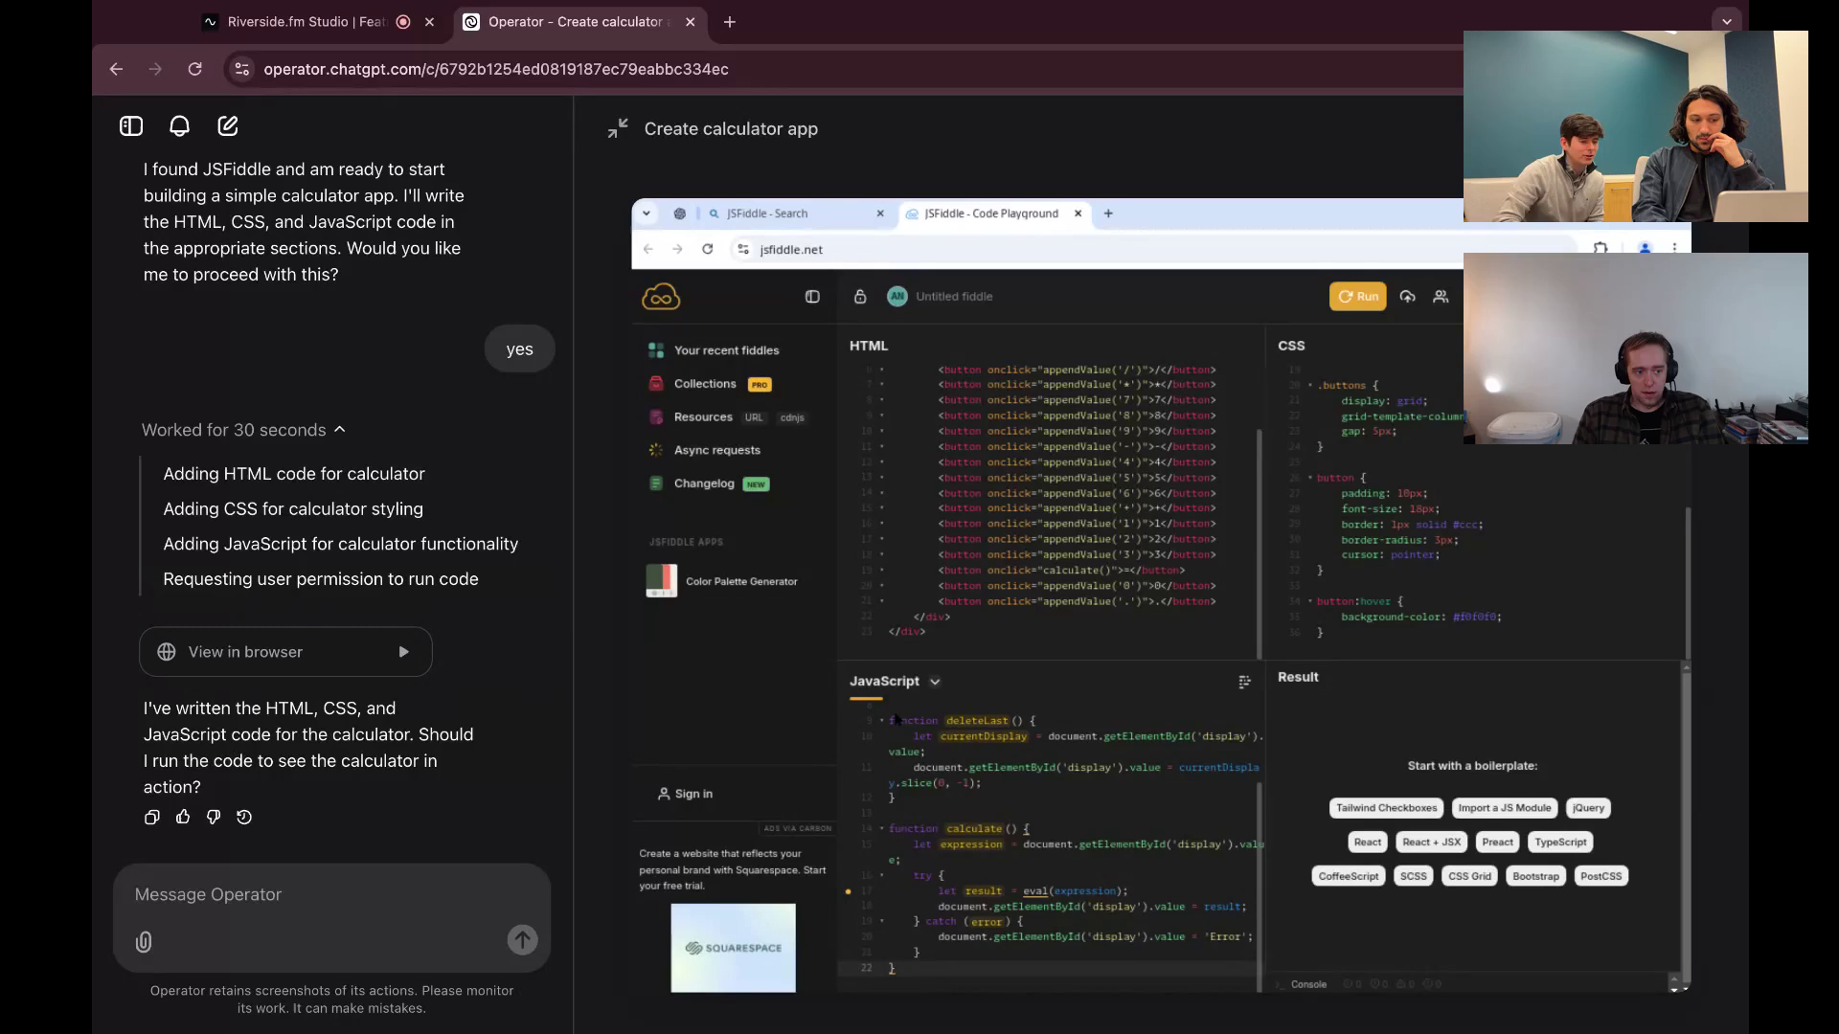
- Reply 'yes' twice to run and test 7+3, then open the finished calculator fiddle
{"action": "mouse_move", "coordinate": [685, 342]}
{"action": "left_click", "coordinate": [432, 882]}
{"action": "type", "text": "yes"}
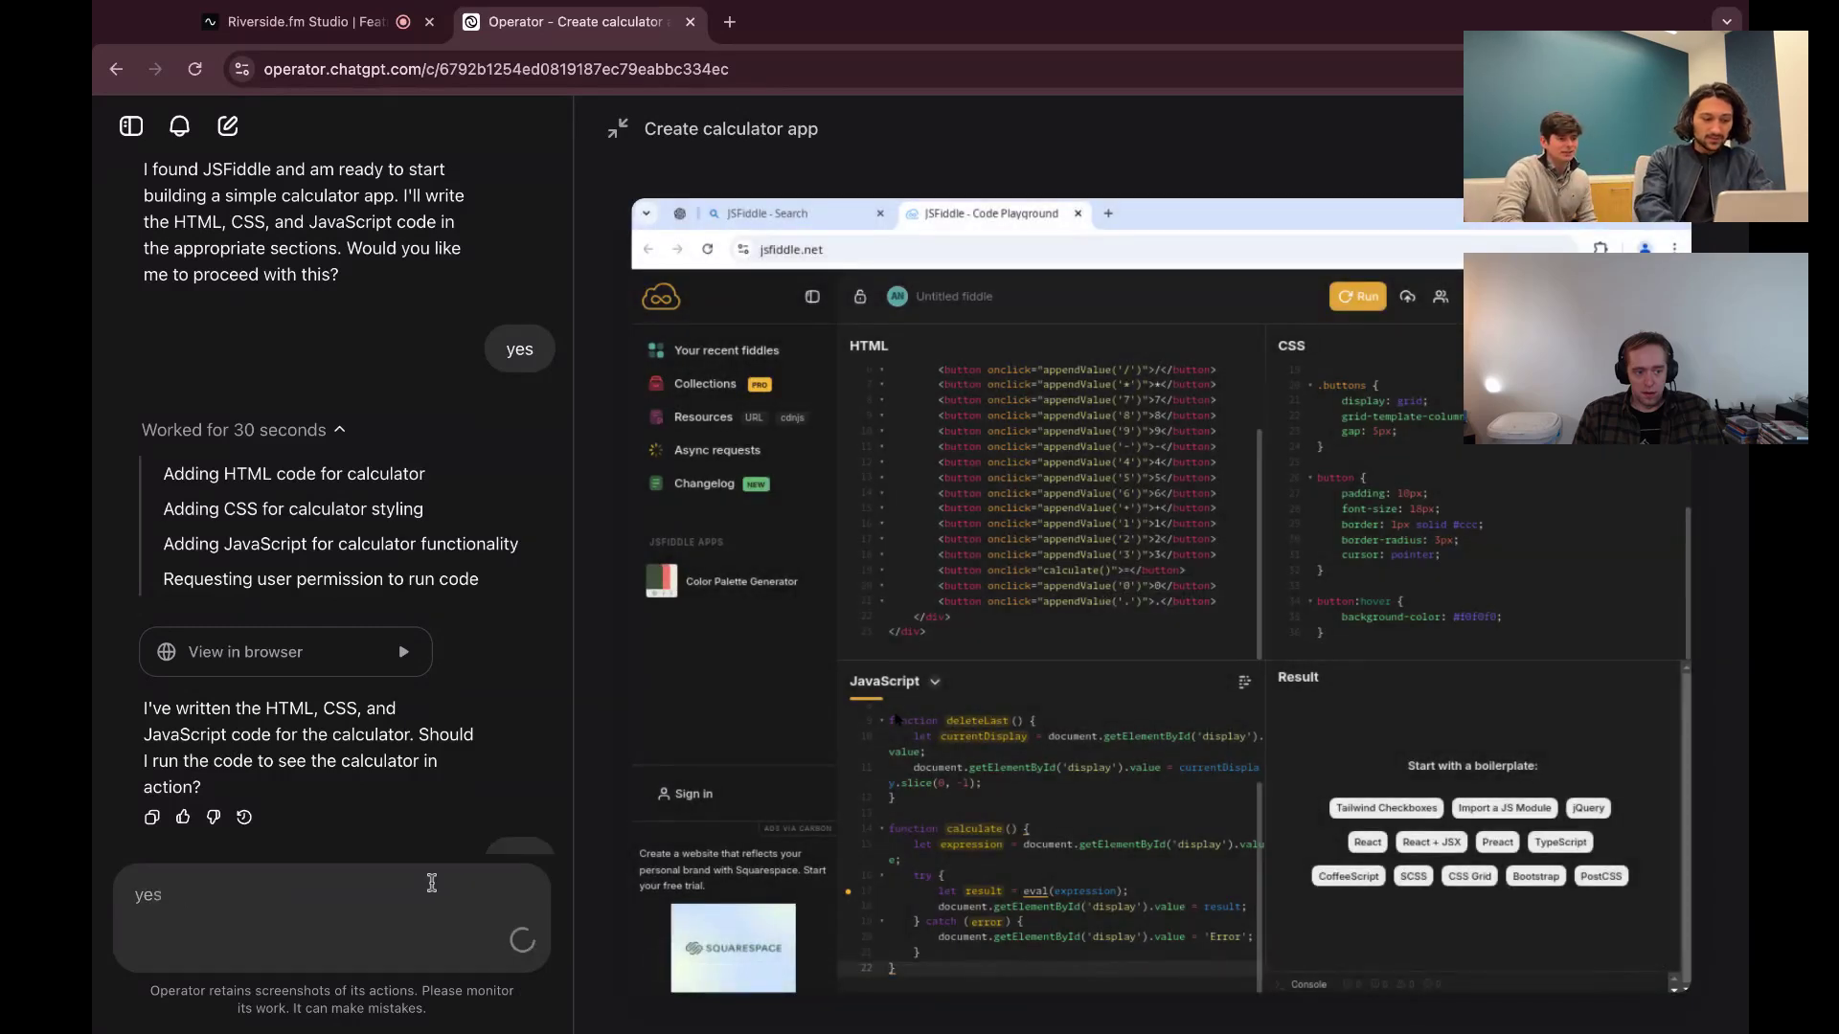
{"action": "key", "text": "Return"}
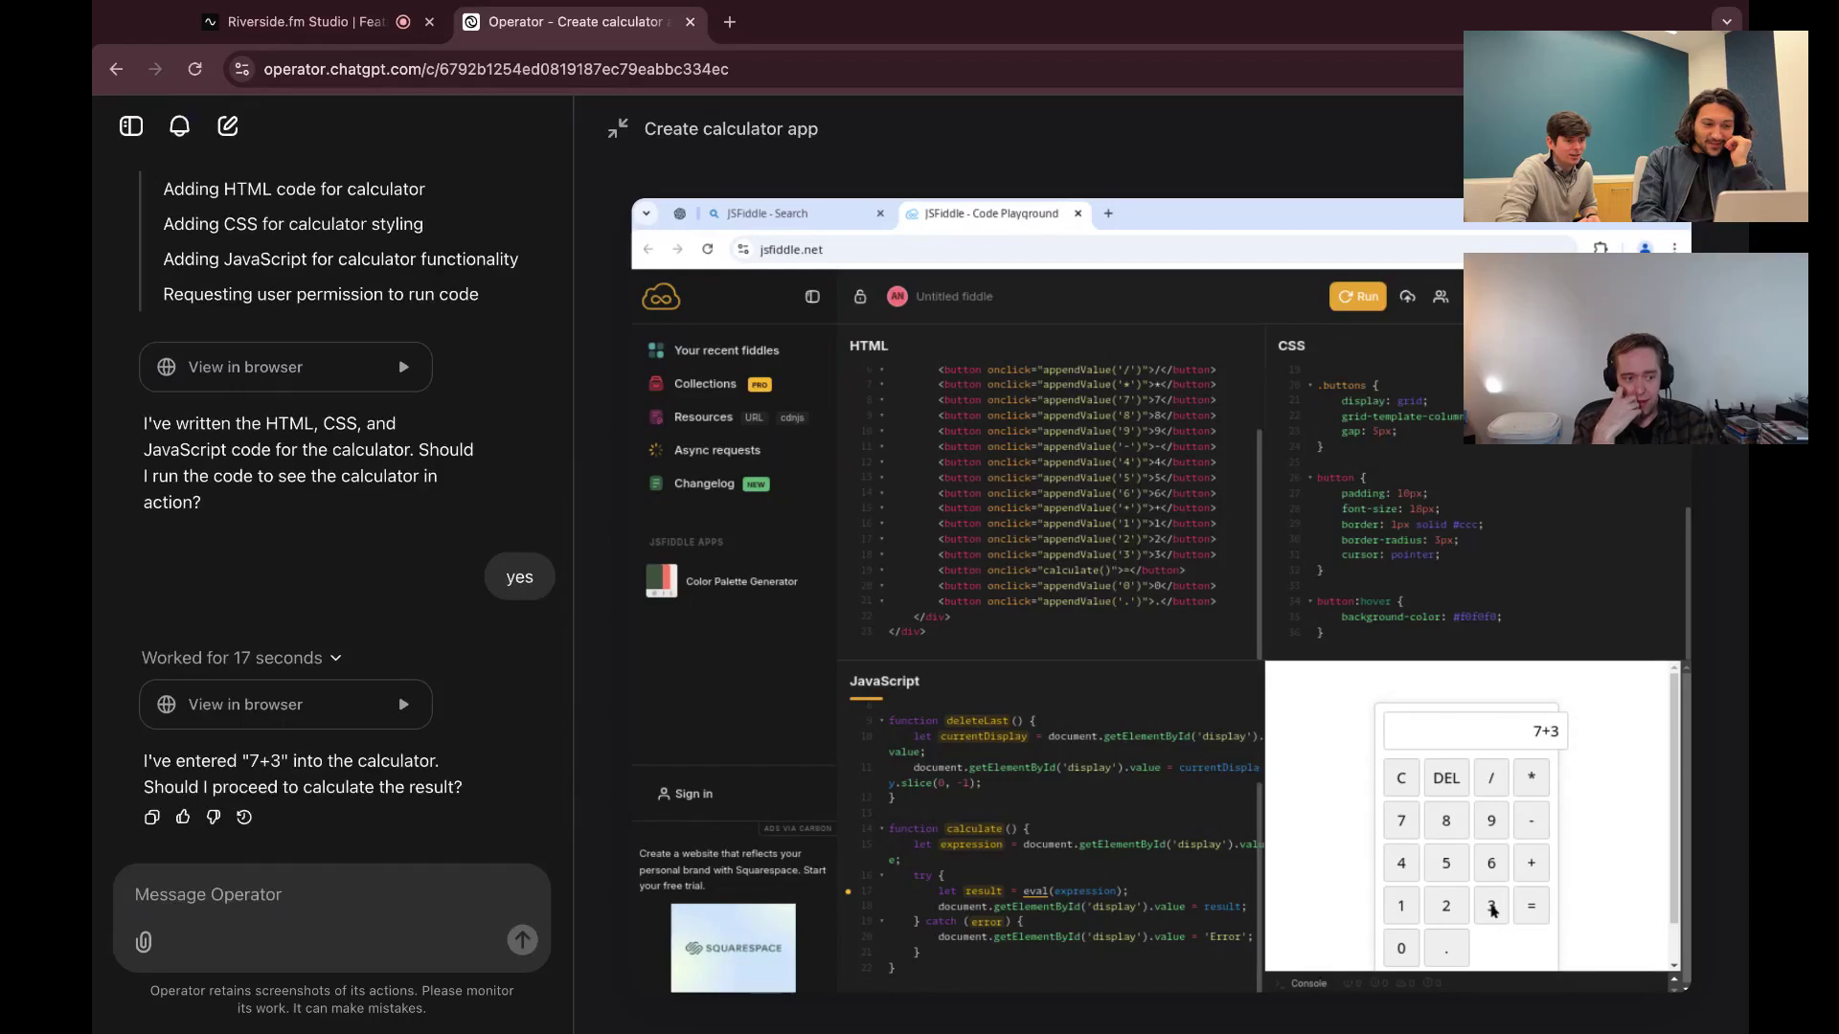
{"action": "type", "text": "yes"}
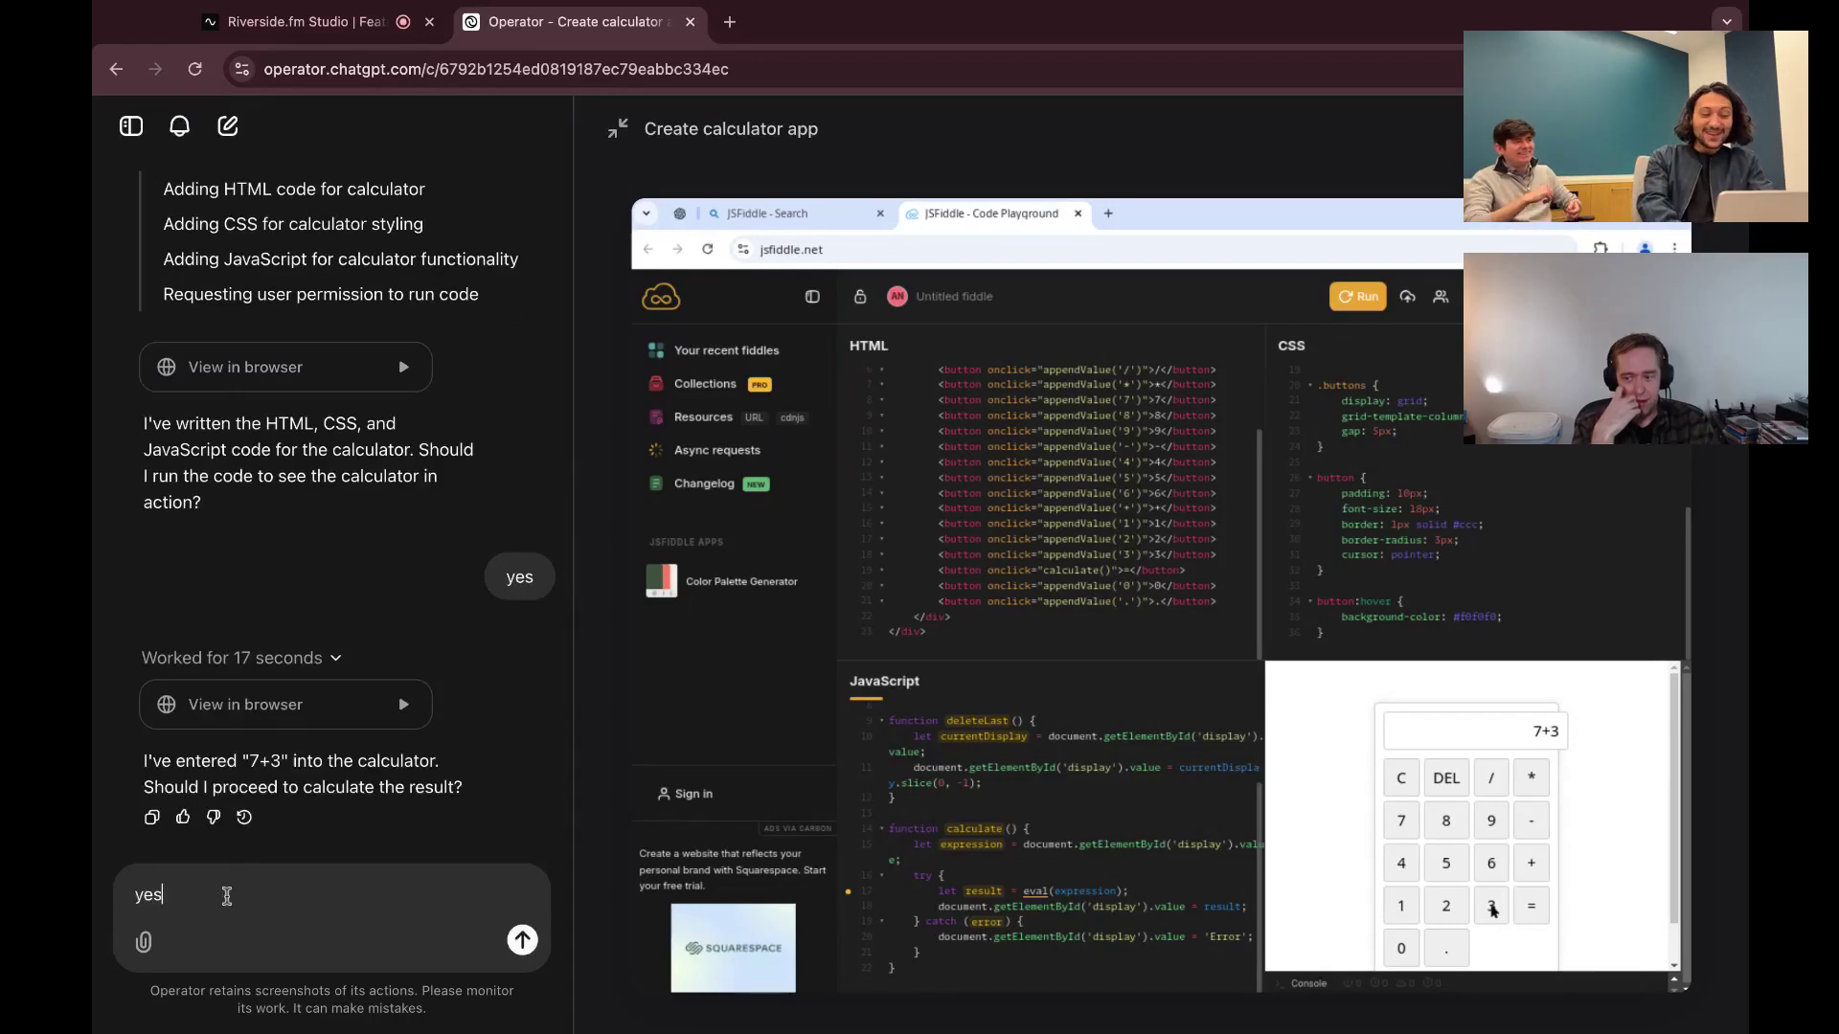
{"action": "key", "text": "Return"}
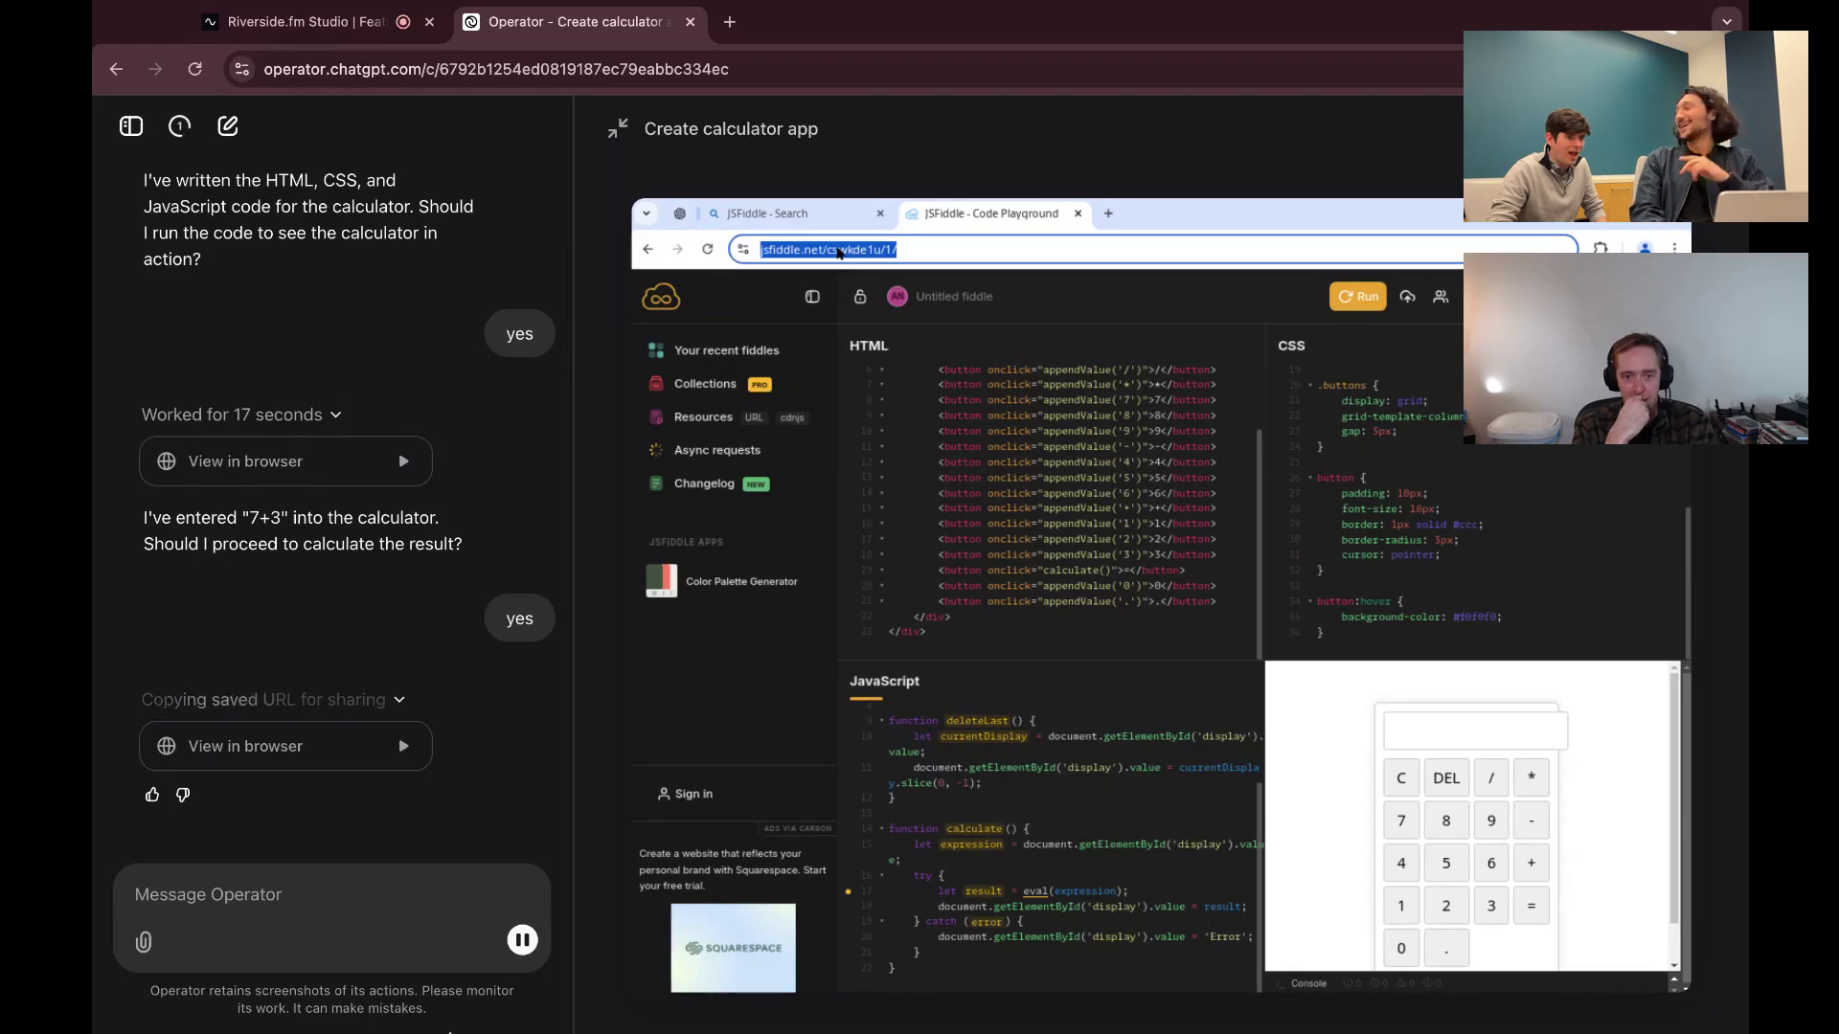
{"action": "left_click", "coordinate": [324, 743]}
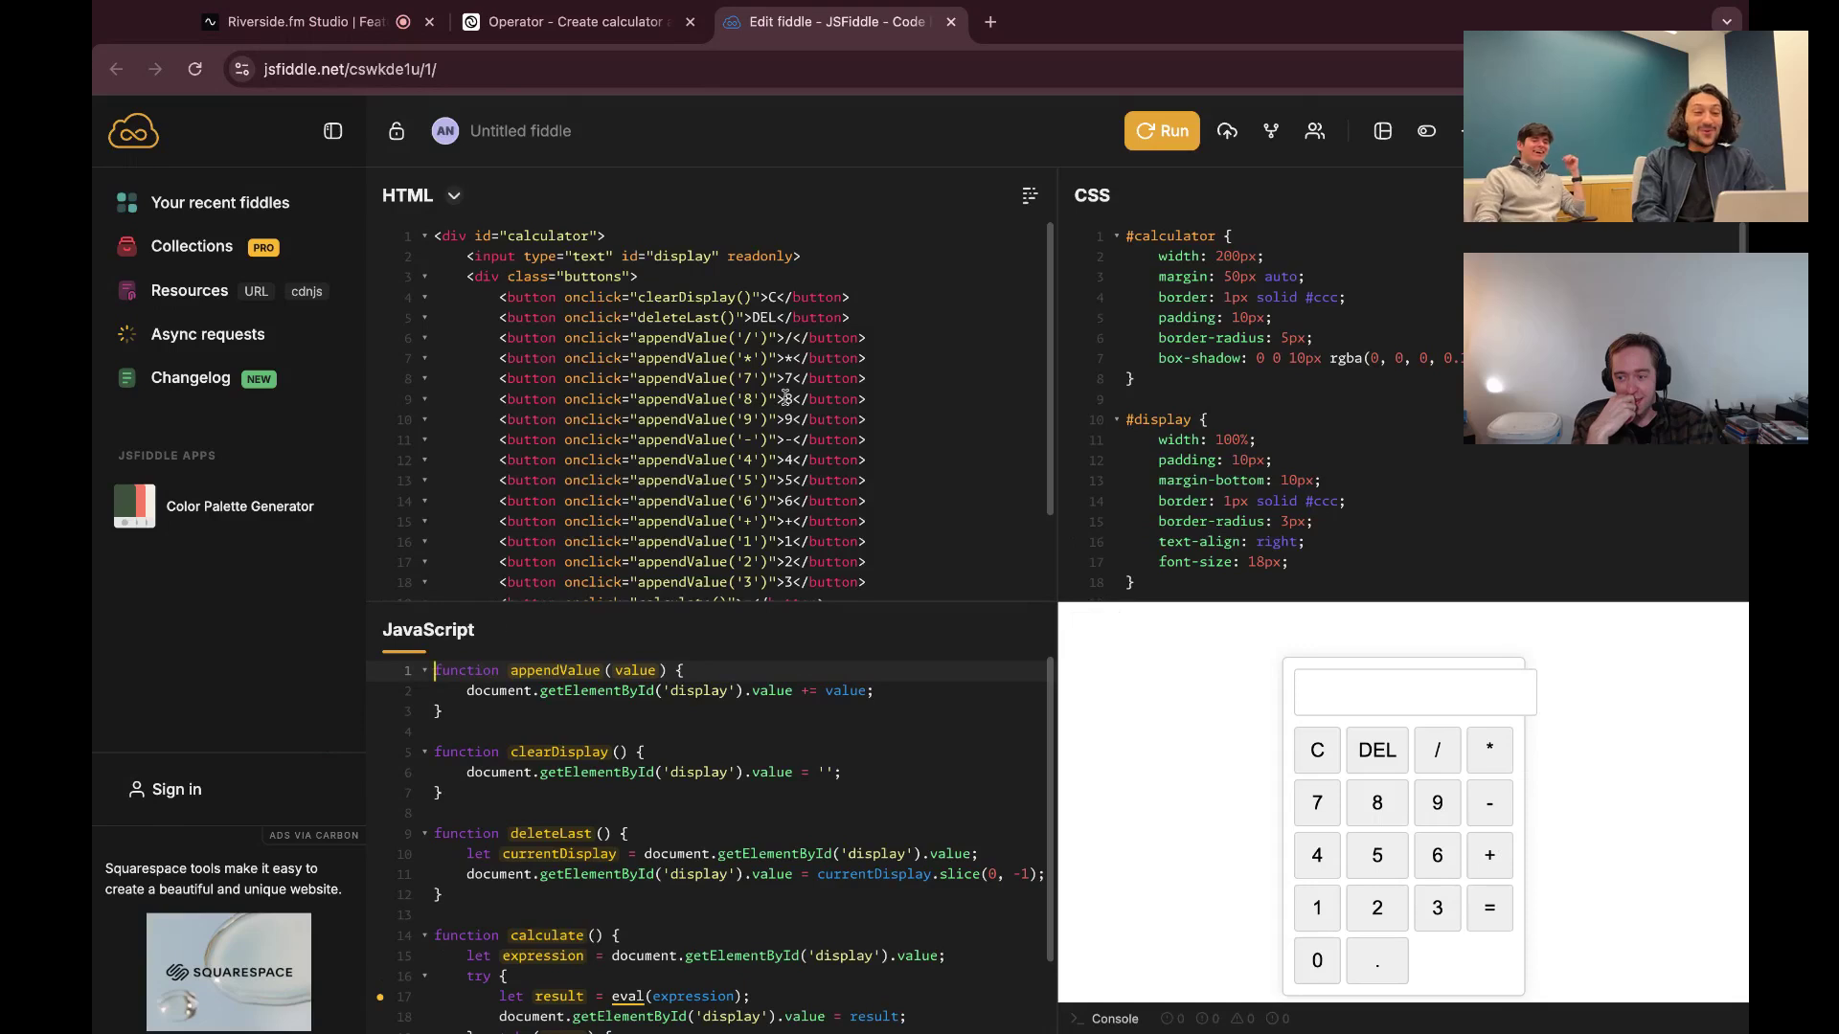
{"action": "left_click", "coordinate": [591, 35]}
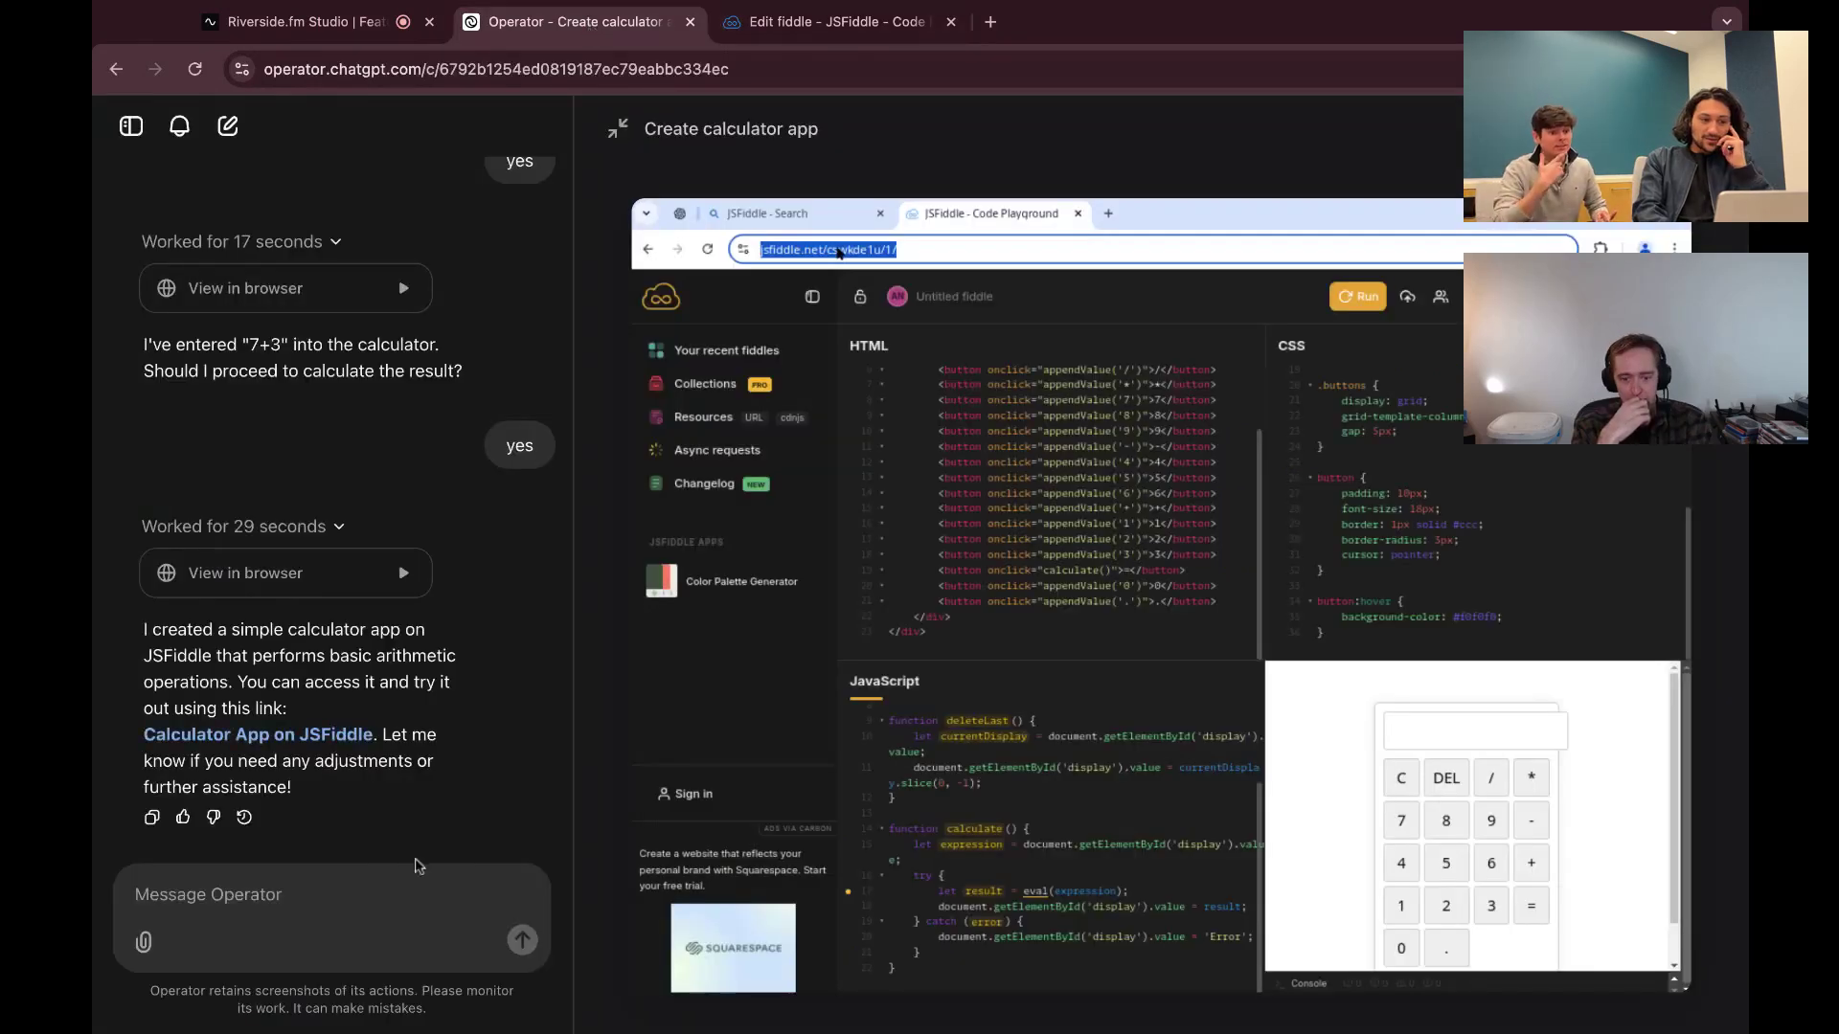
- Ask Operator to 'make it graphing', then stop its panel-closing loop and scroll the log up
{"action": "type", "text": "make it gr"}
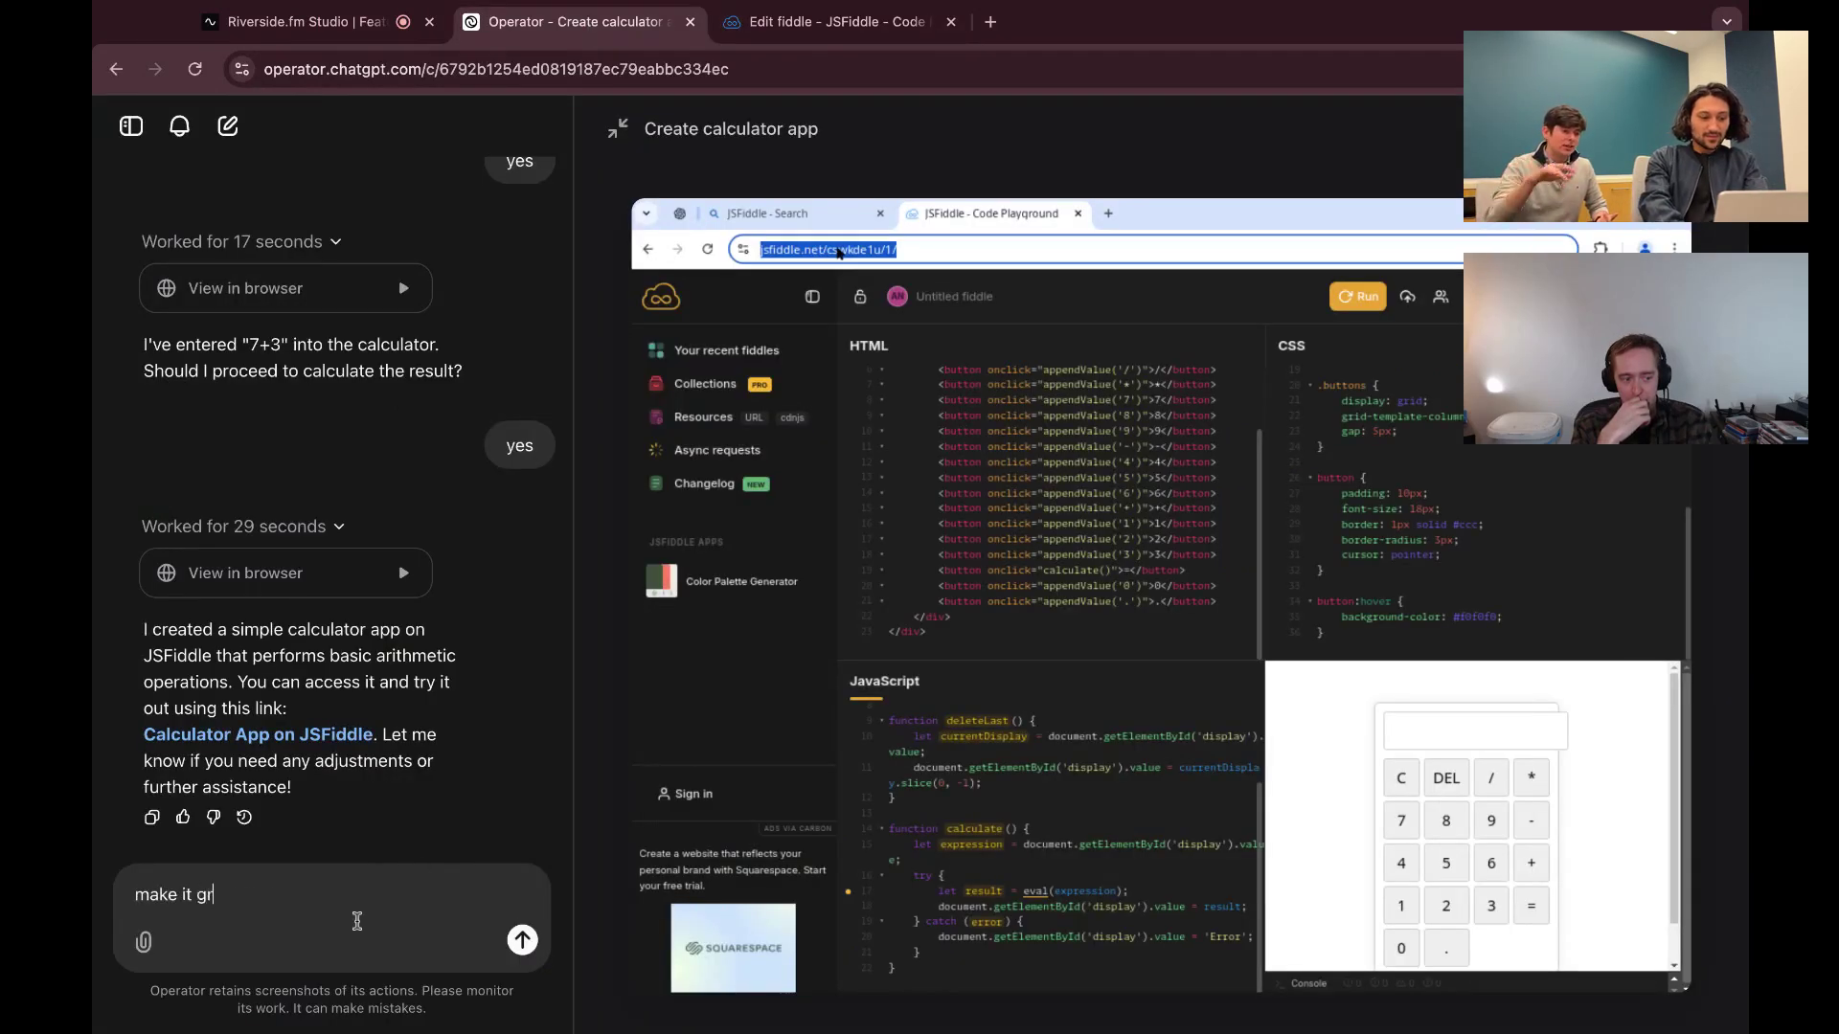
{"action": "type", "text": "aphing"}
{"action": "key", "text": "Return"}
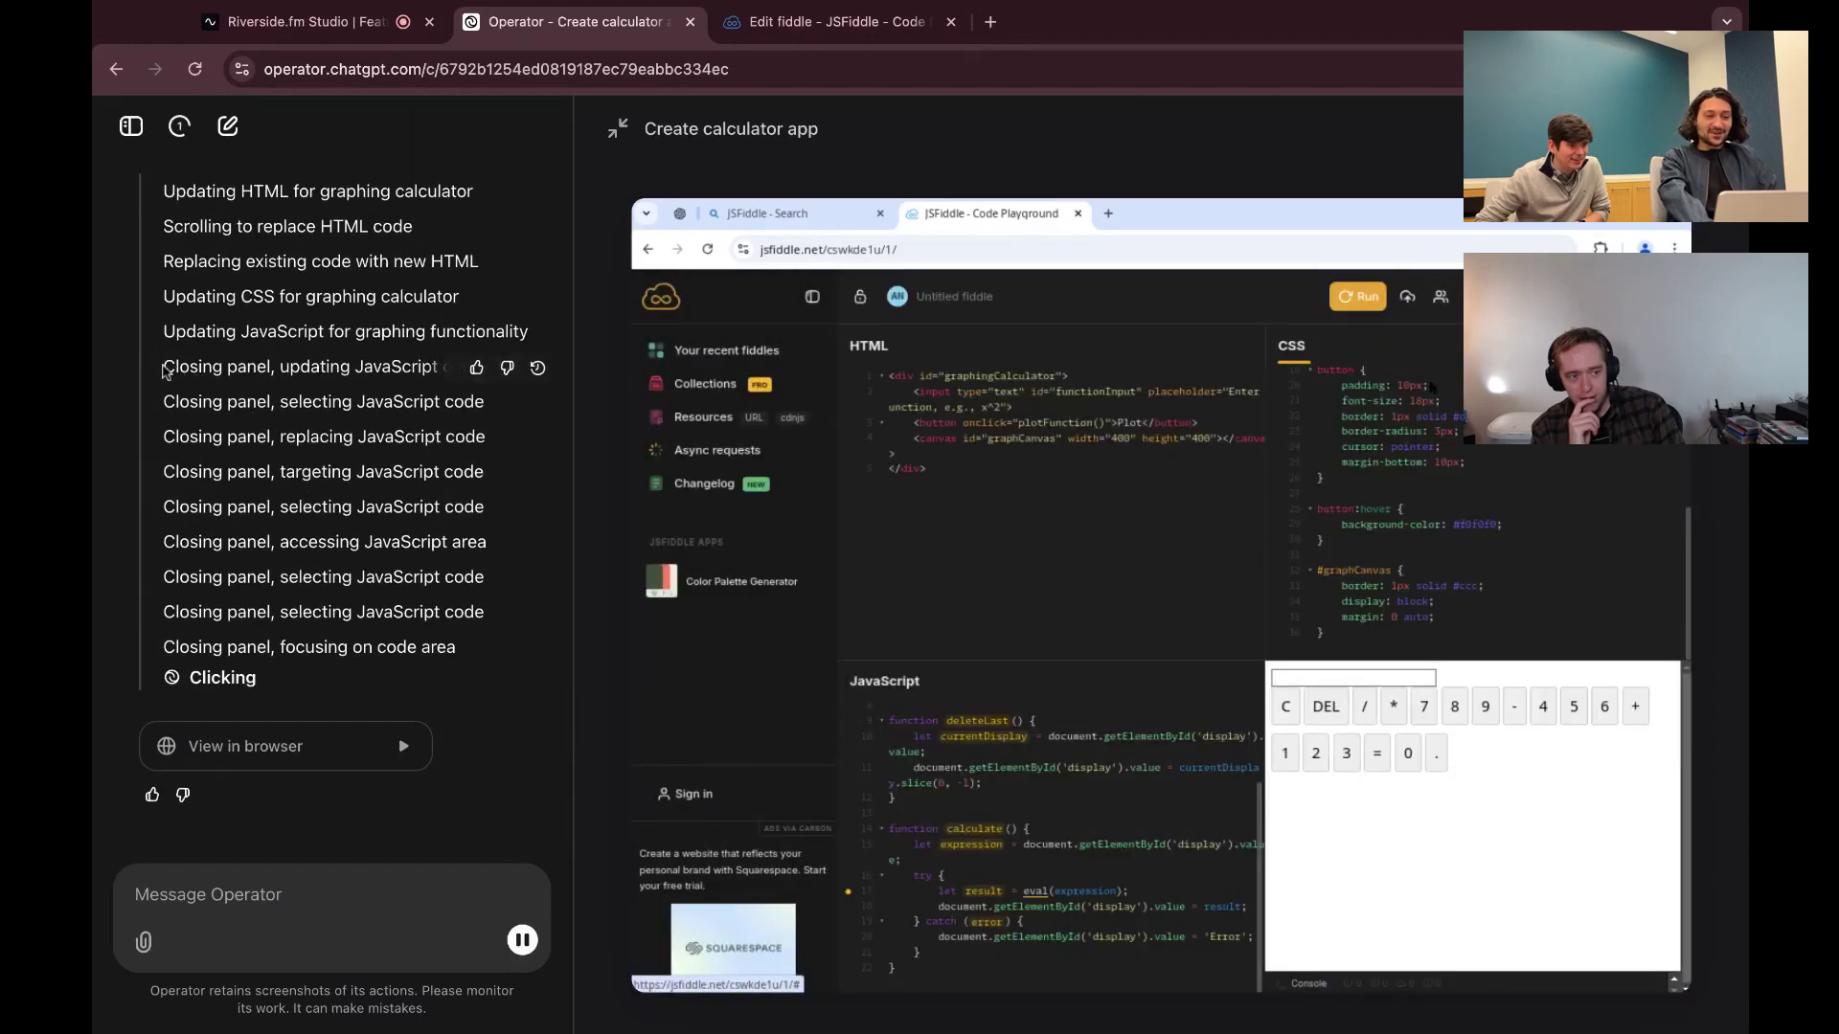
{"action": "left_click_drag", "start_coordinate": [163, 369], "coordinate": [367, 471]}
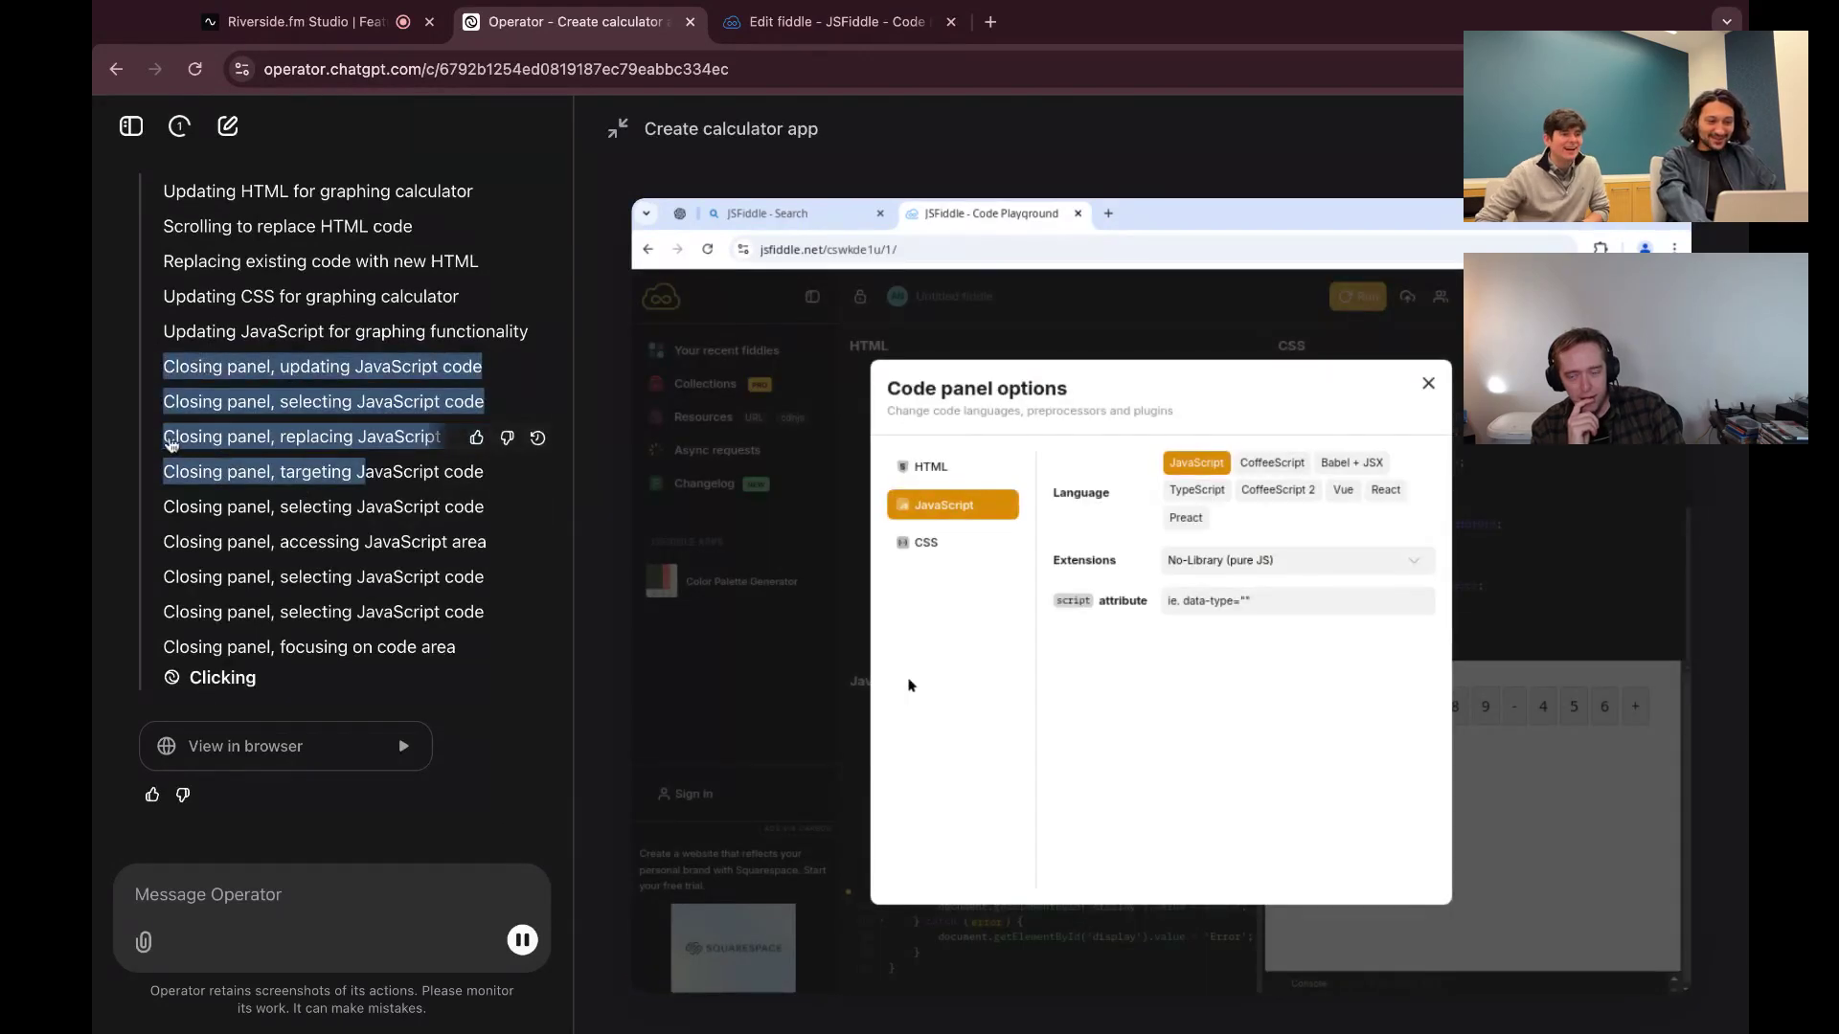
{"action": "left_click", "coordinate": [146, 438]}
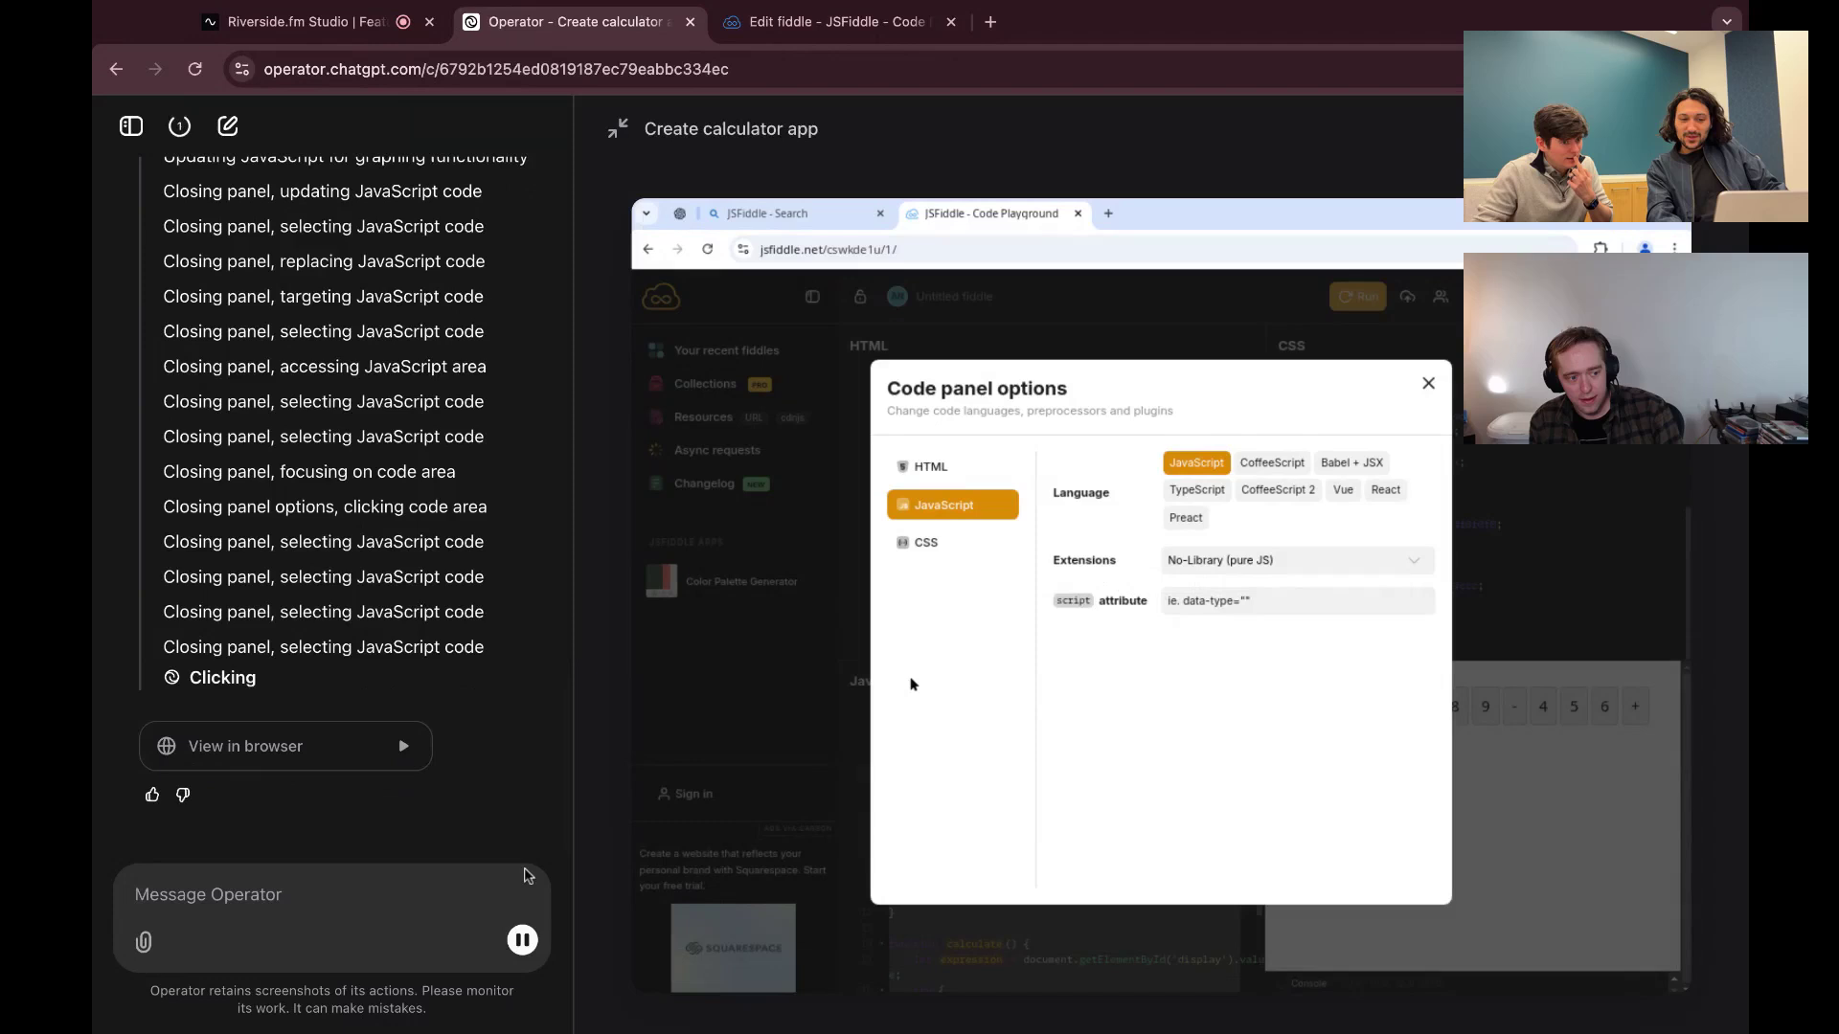
{"action": "left_click", "coordinate": [520, 938]}
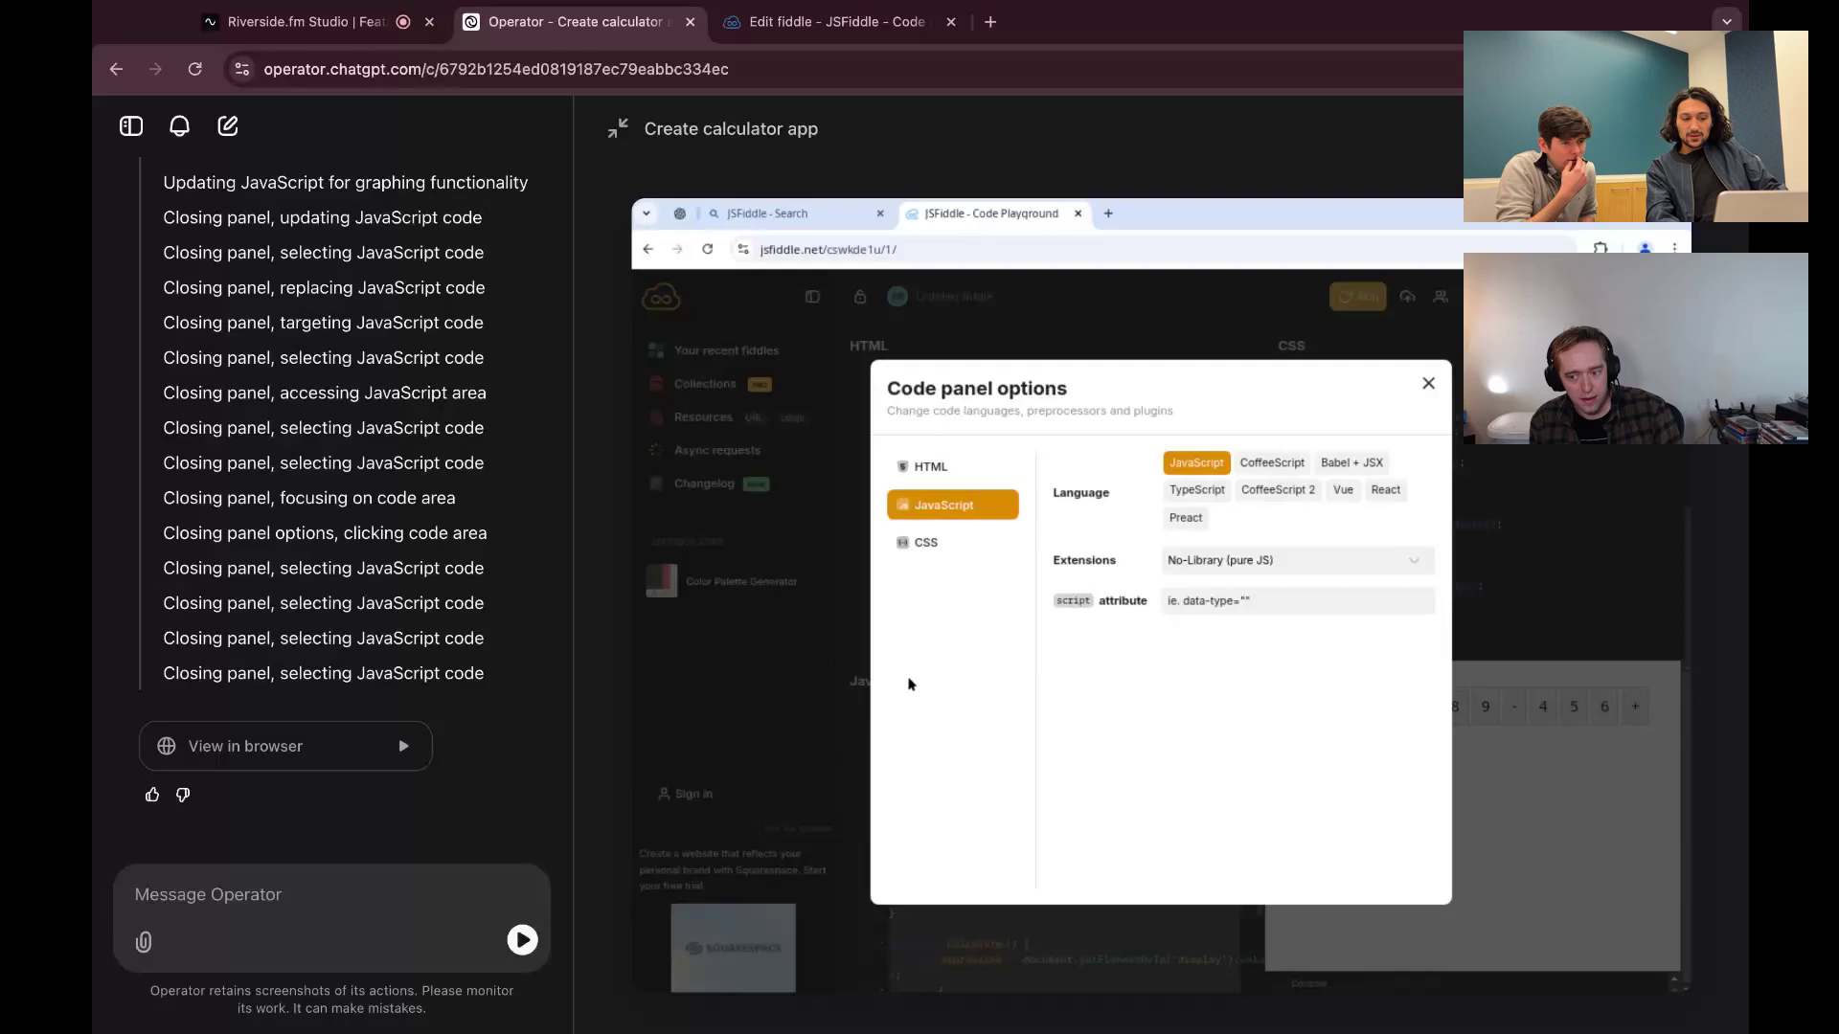
{"action": "mouse_move", "coordinate": [1025, 605]}
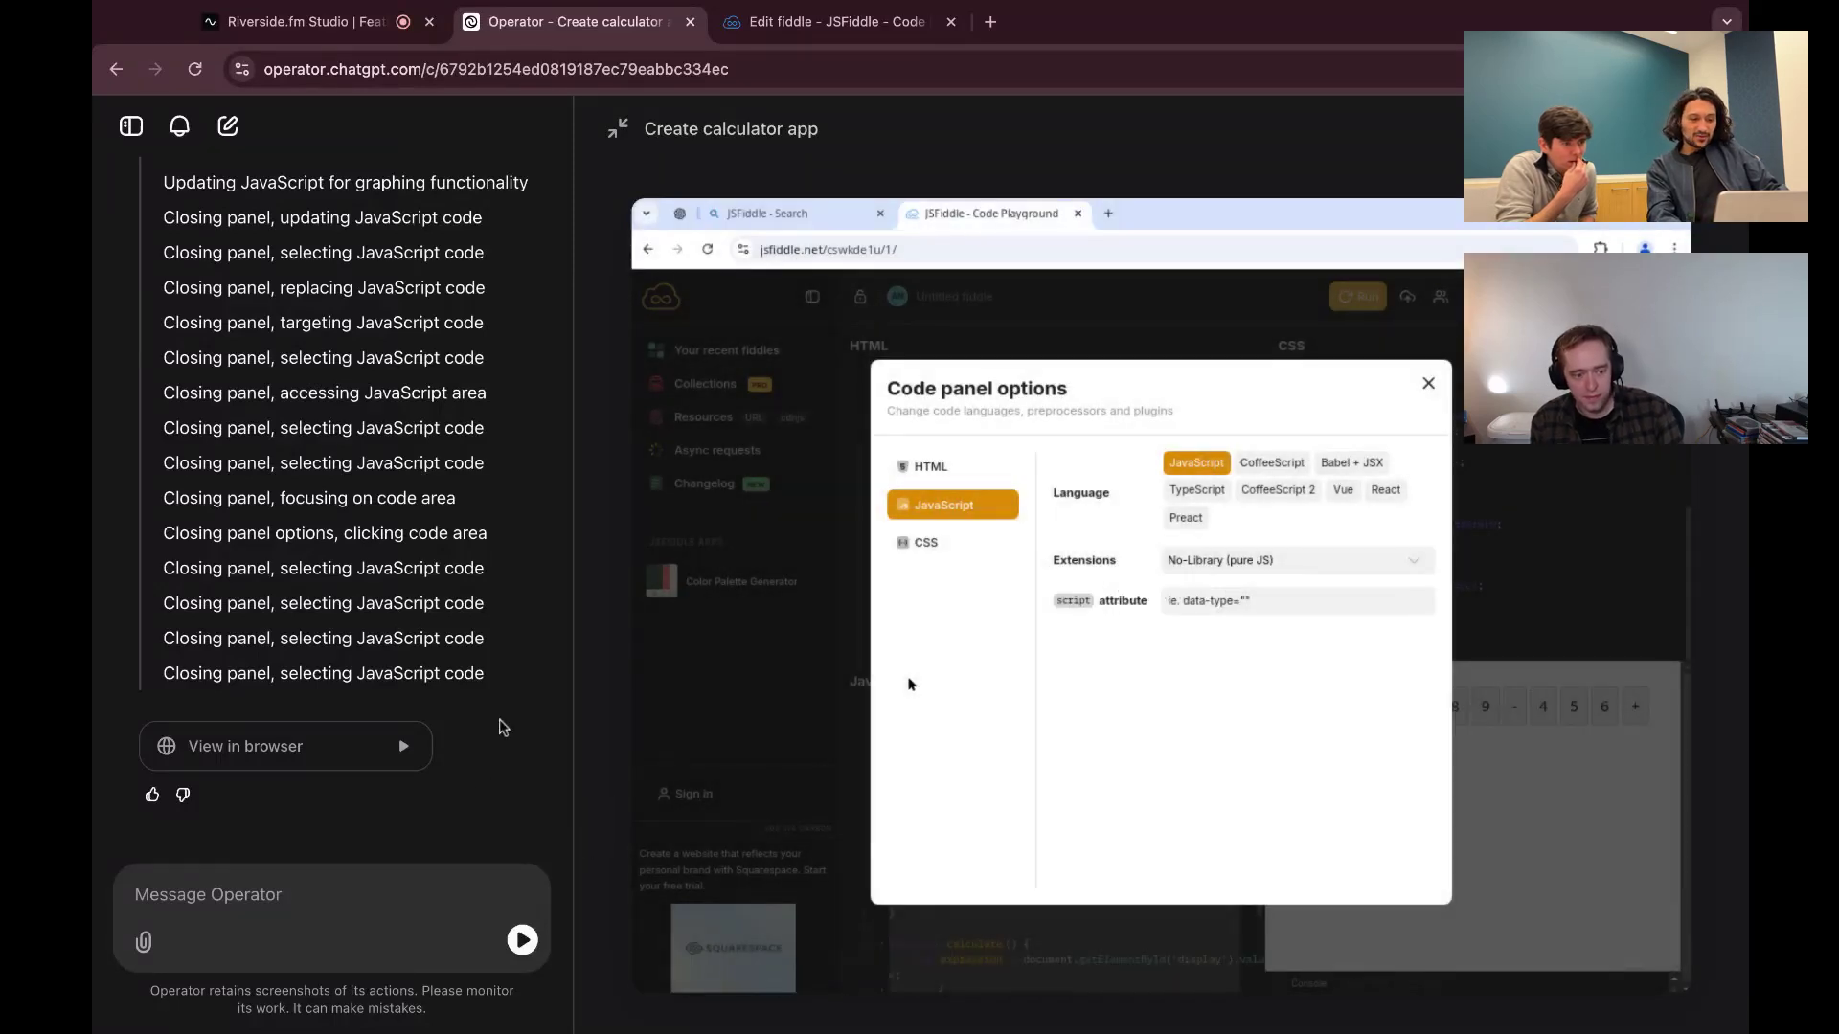
{"action": "scroll", "coordinate": [428, 816], "scroll_direction": "up", "scroll_amount": 6}
{"action": "scroll", "coordinate": [430, 821], "scroll_direction": "up", "scroll_amount": 10}
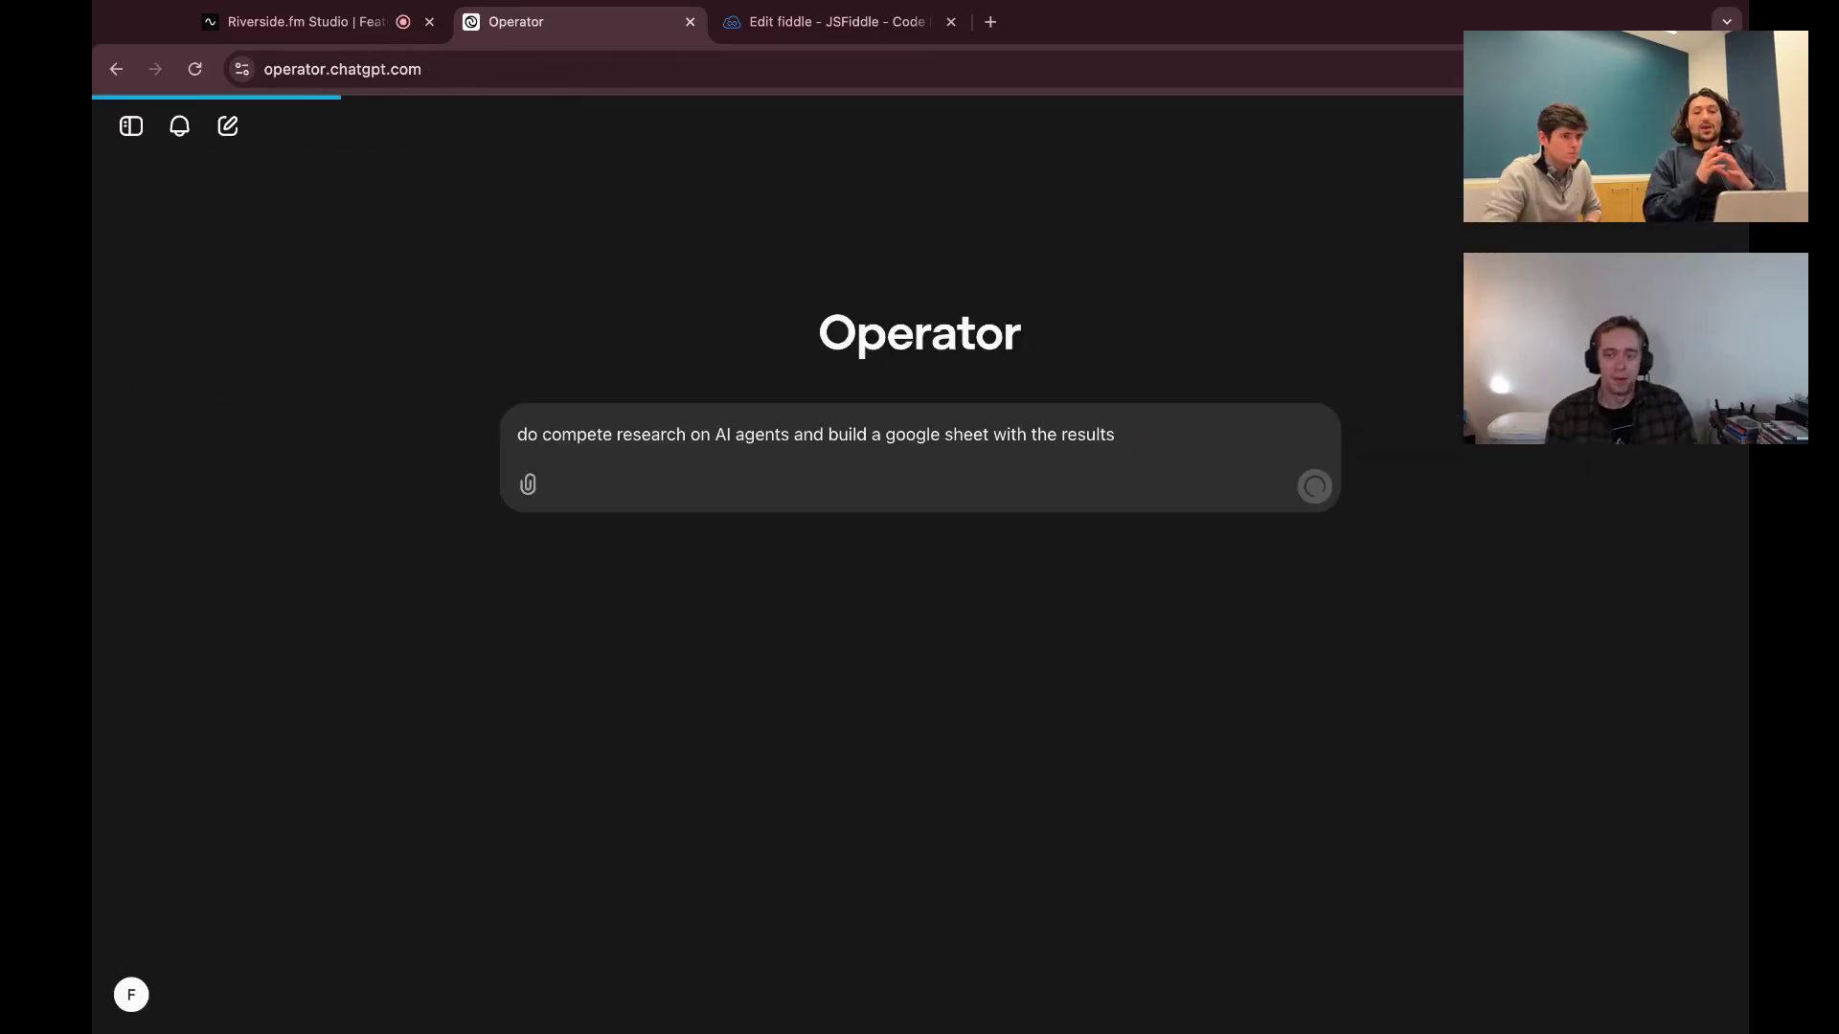
- Launch the AI agents research task, then stop its run
{"action": "key", "text": "Return"}
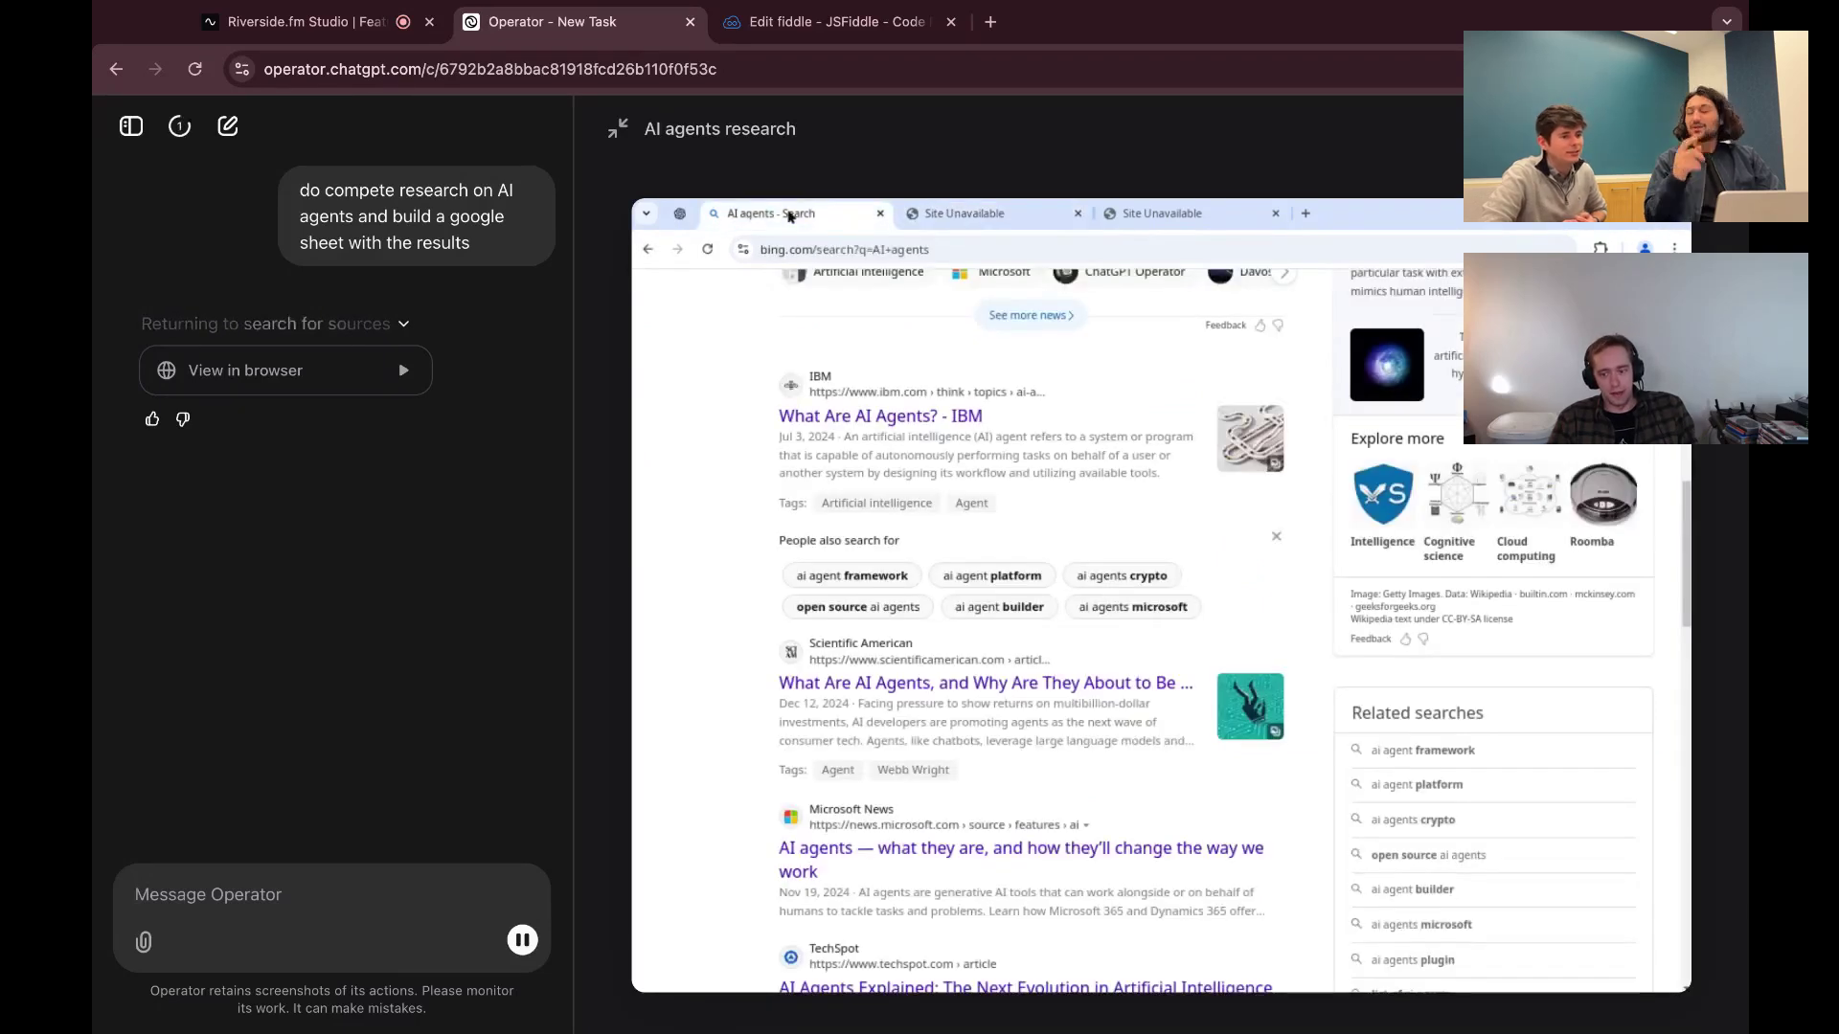
{"action": "left_click", "coordinate": [522, 941]}
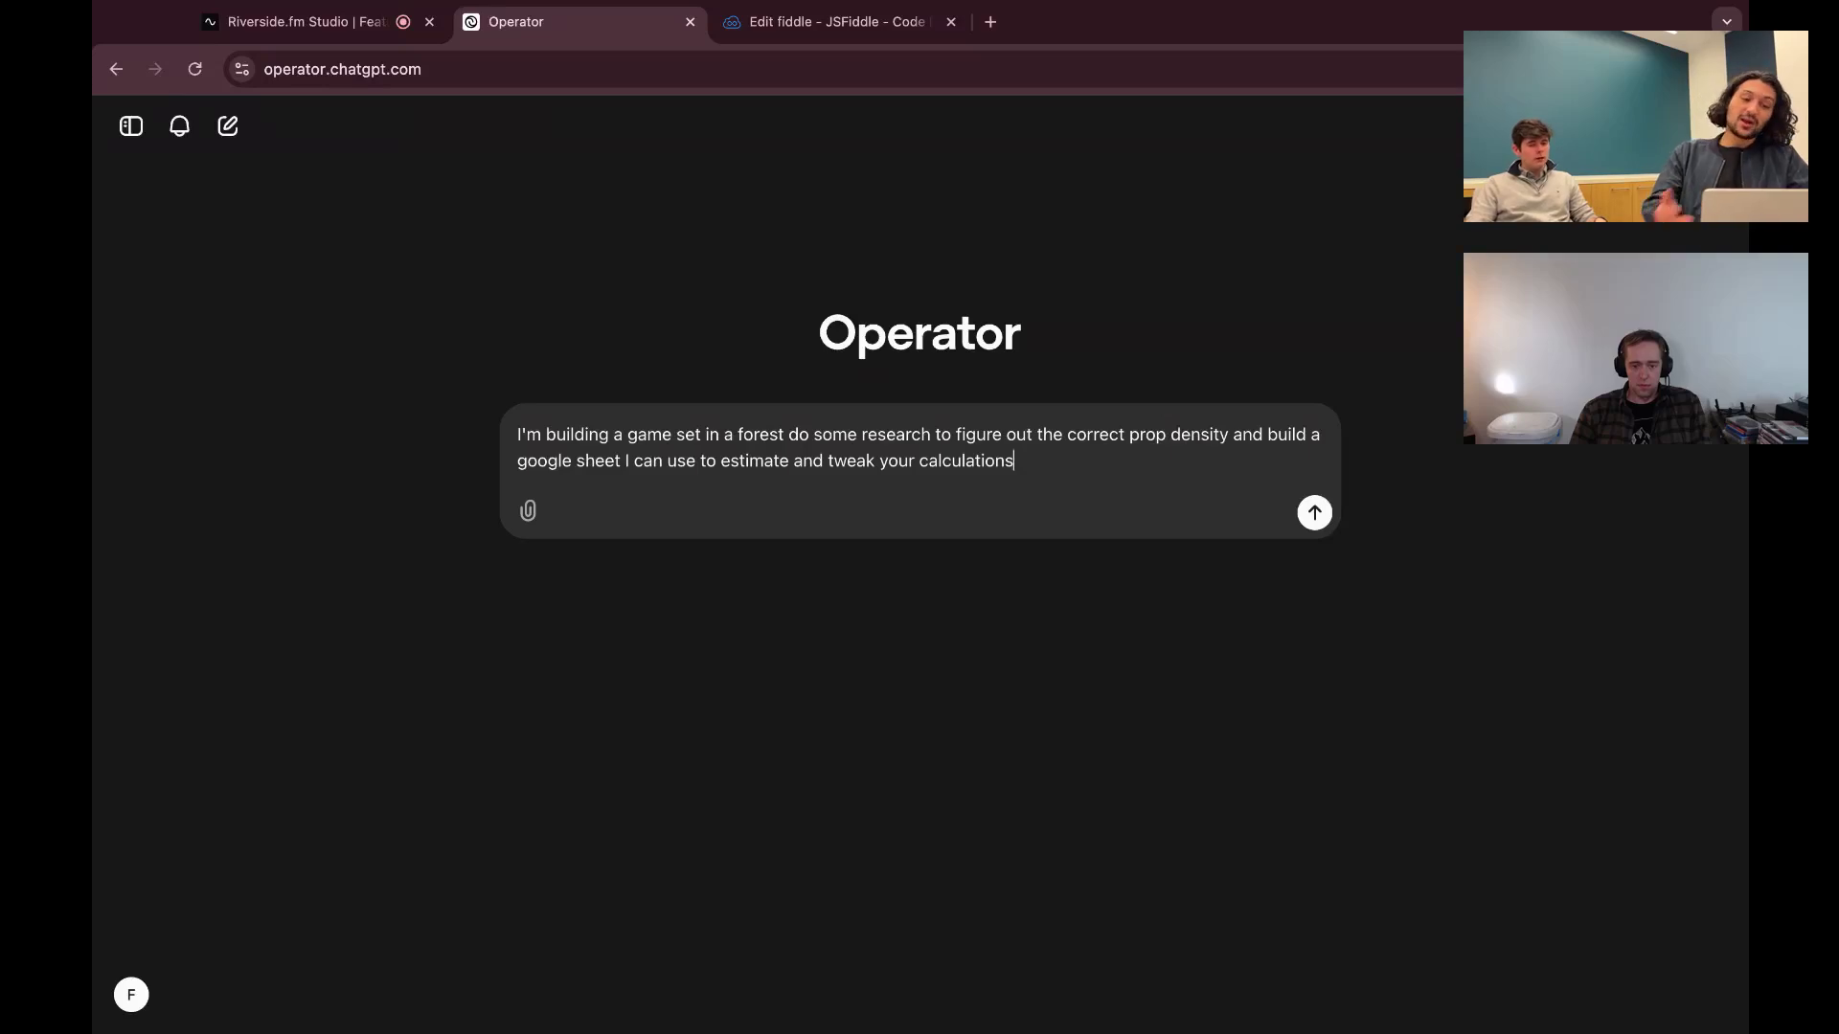
- Submit the forest prop density prompt and let Operator research until it reaches Google's sign-in page
{"action": "left_click", "coordinate": [1314, 512]}
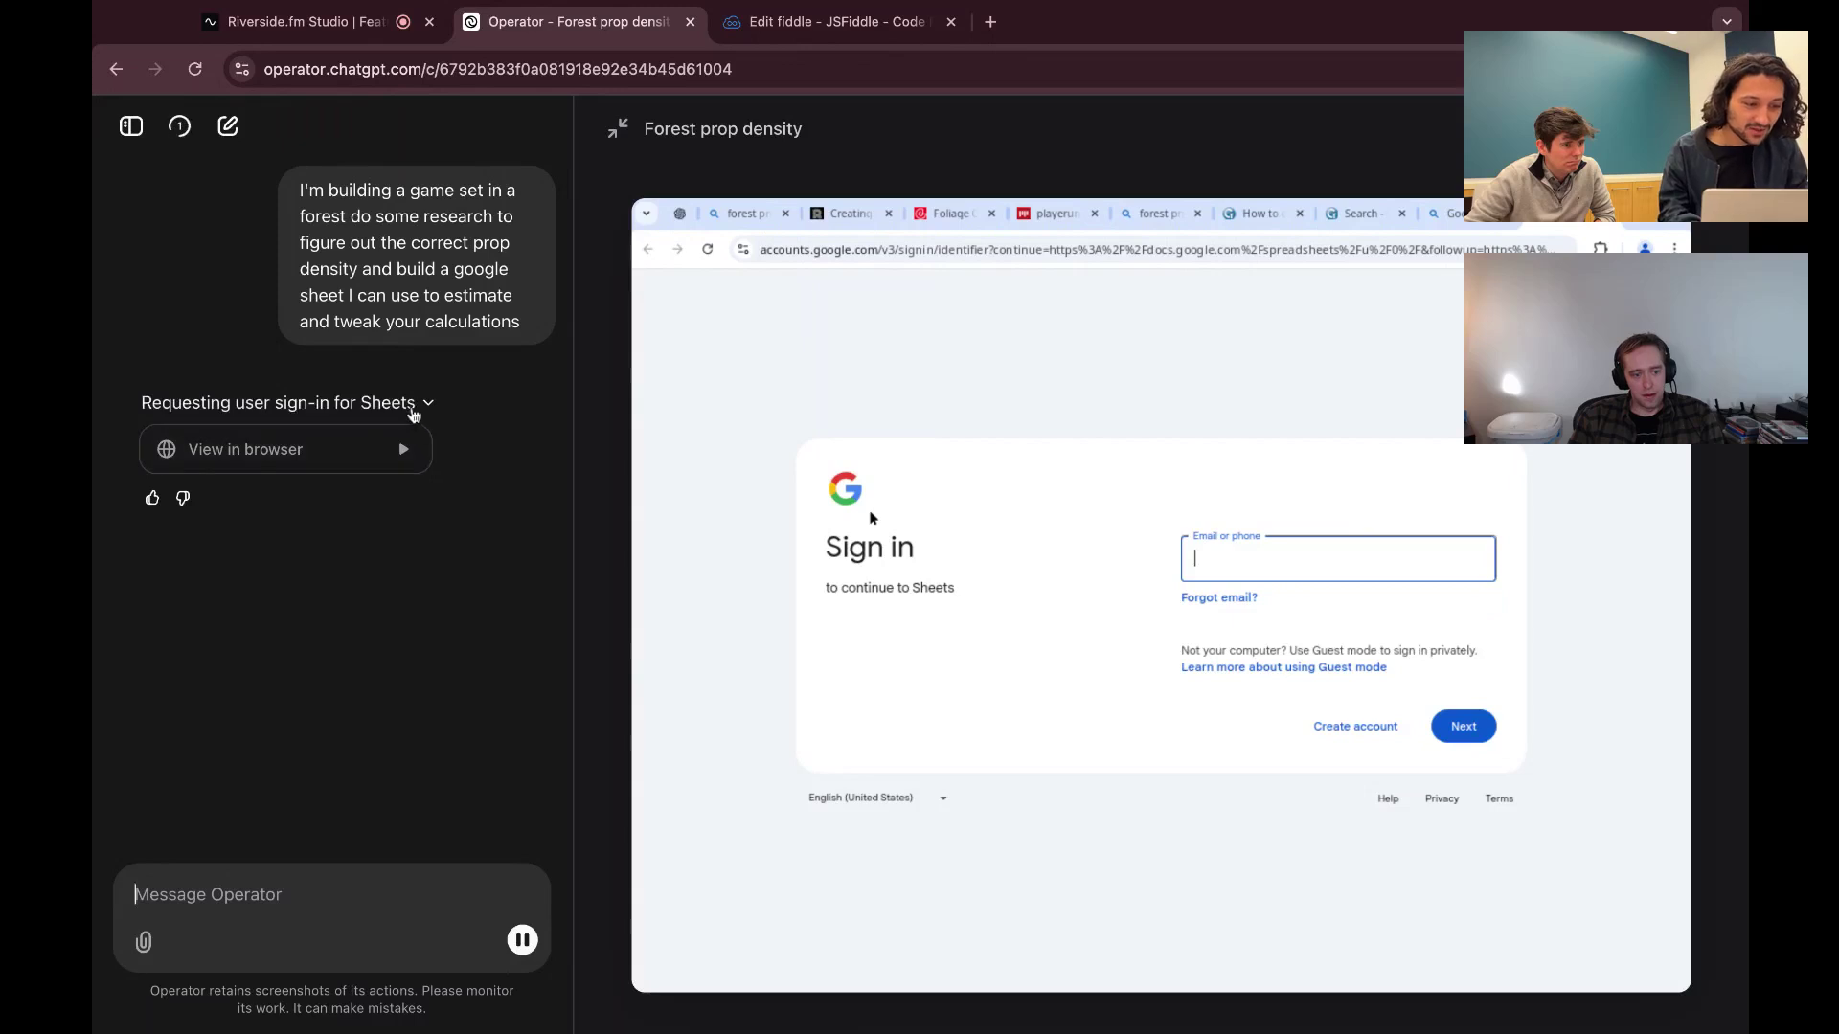
- Take over the browser to sign in to Google, then return control with the note 'signed in'
{"action": "left_click", "coordinate": [414, 410]}
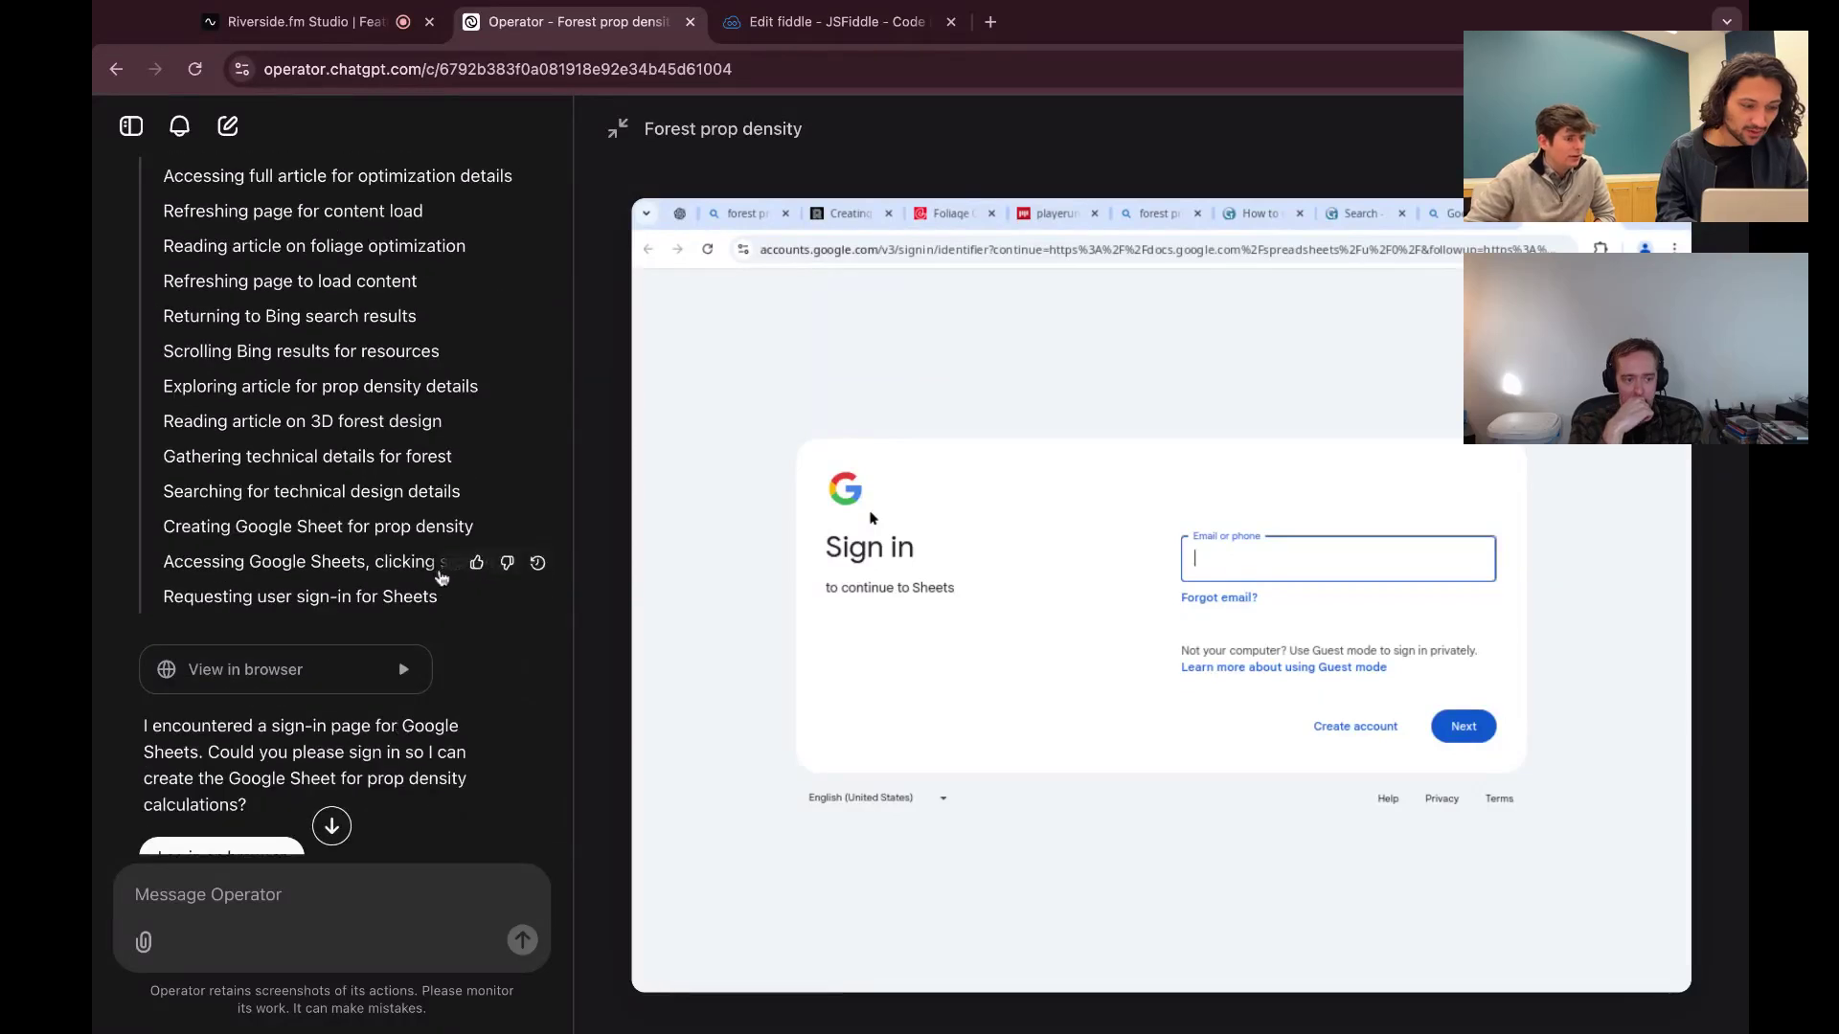
{"action": "left_click", "coordinate": [277, 772]}
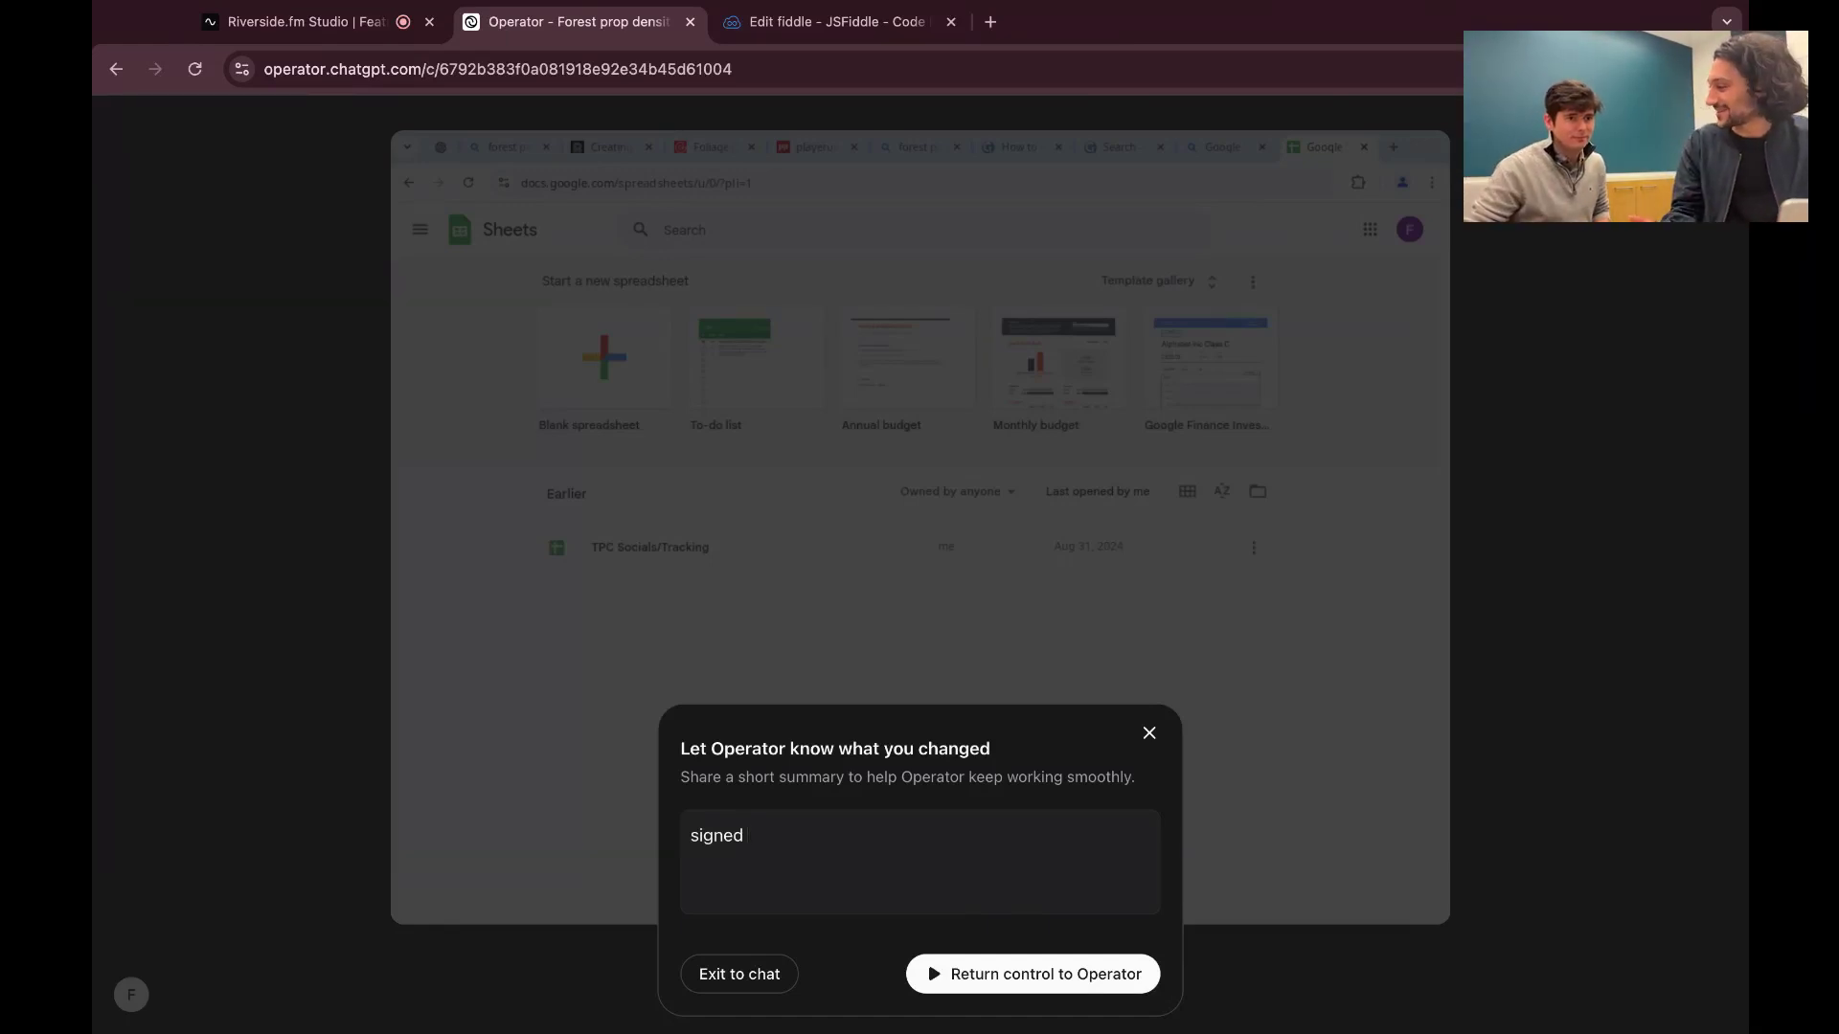
{"action": "type", "text": "in"}
{"action": "key", "text": "Return"}
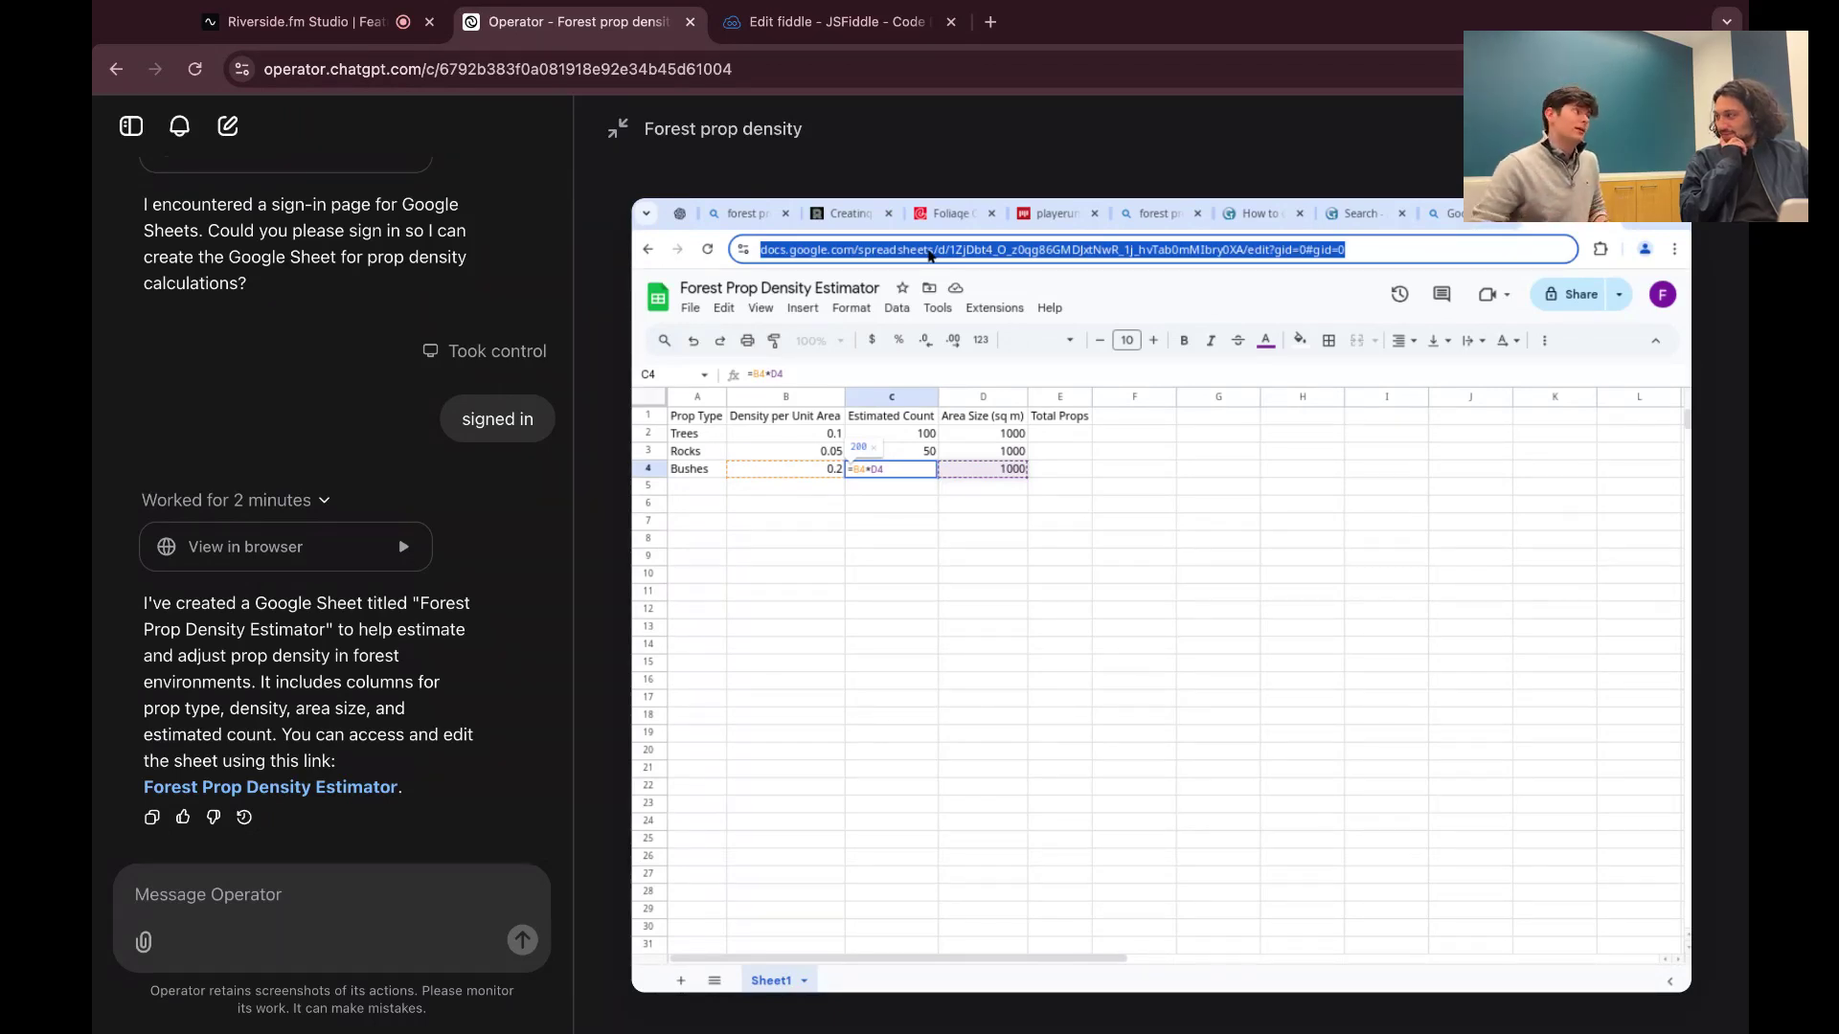
- Wait while Operator fills the sheet: Trees 0.1, Rocks 0.05, Bushes 0.2 over 1000 sq m areas
{"action": "mouse_move", "coordinate": [641, 973]}
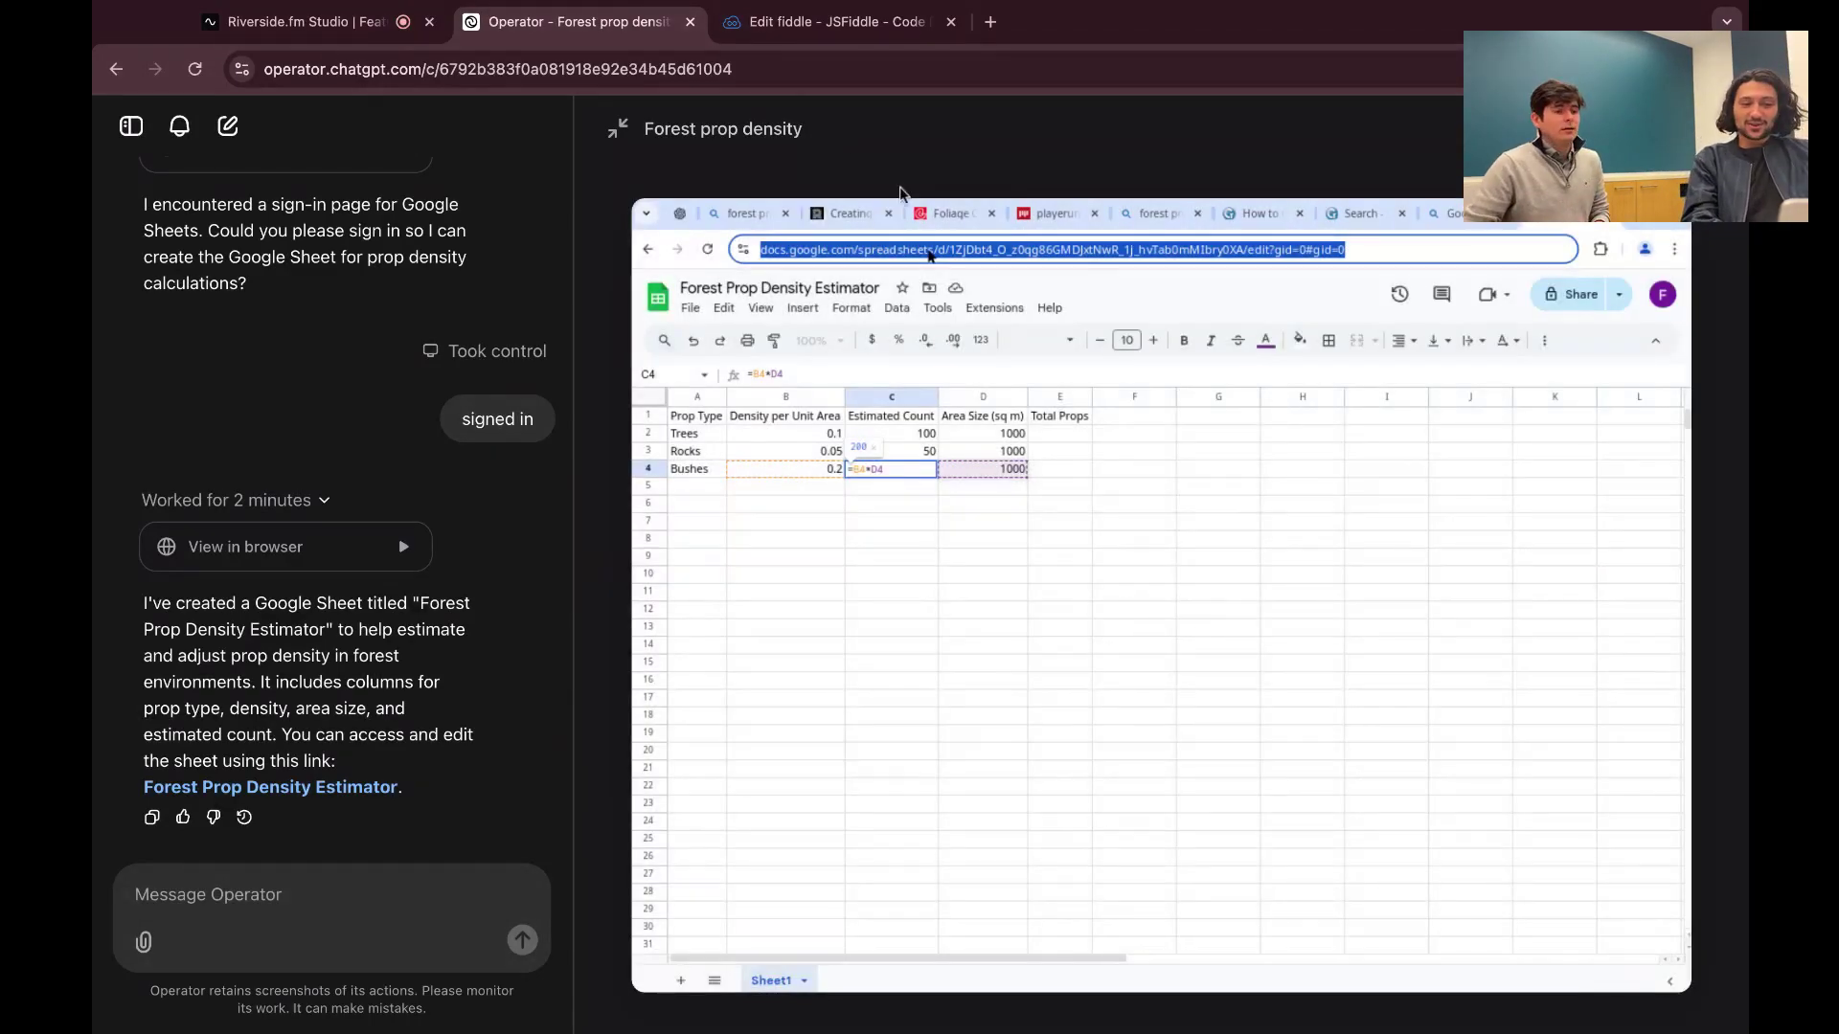
{"action": "mouse_move", "coordinate": [905, 206]}
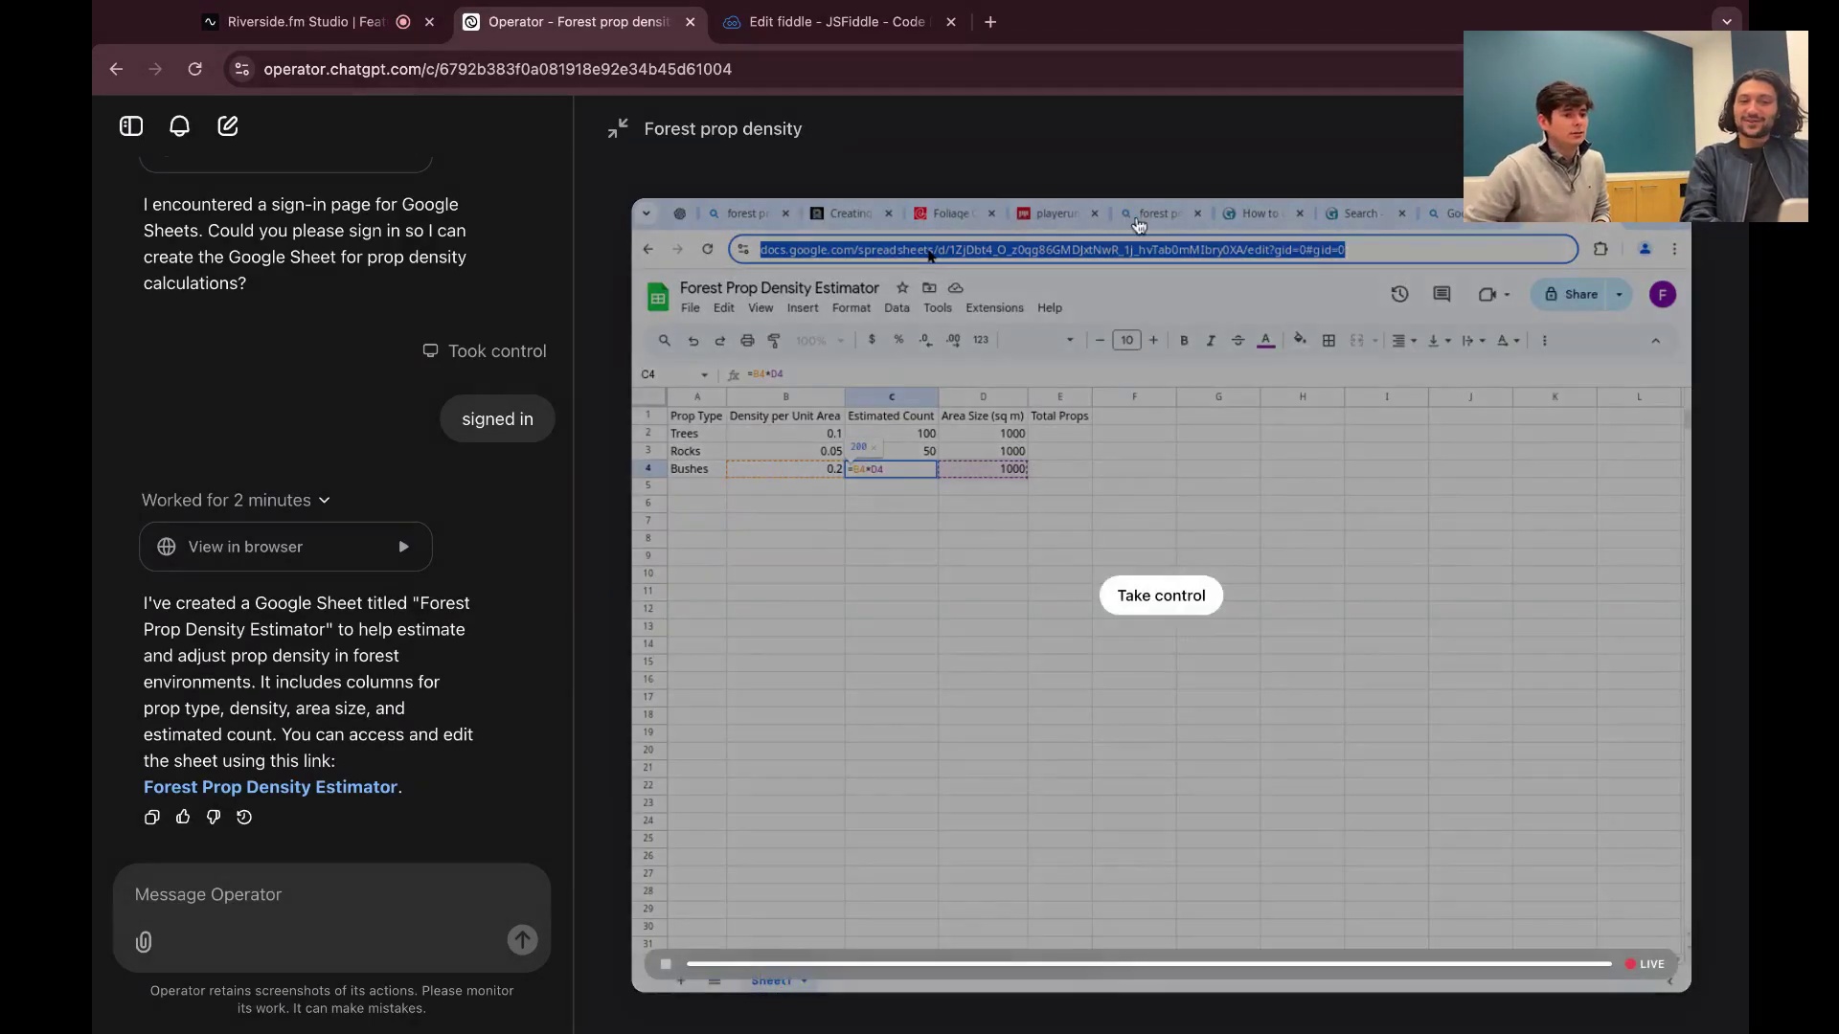